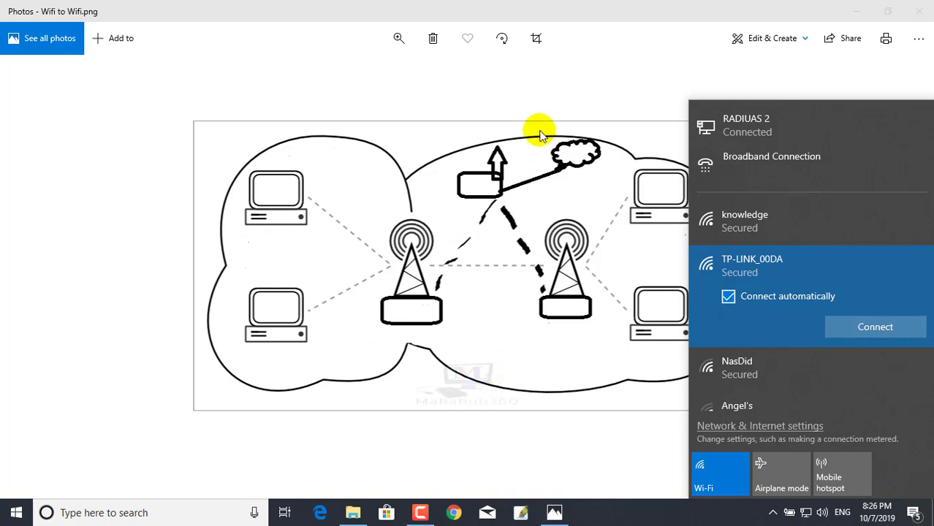
# - Close the Wi-Fi list covering the bridging diagram and reveal the hidden tray icons
pyautogui.click(414, 136)
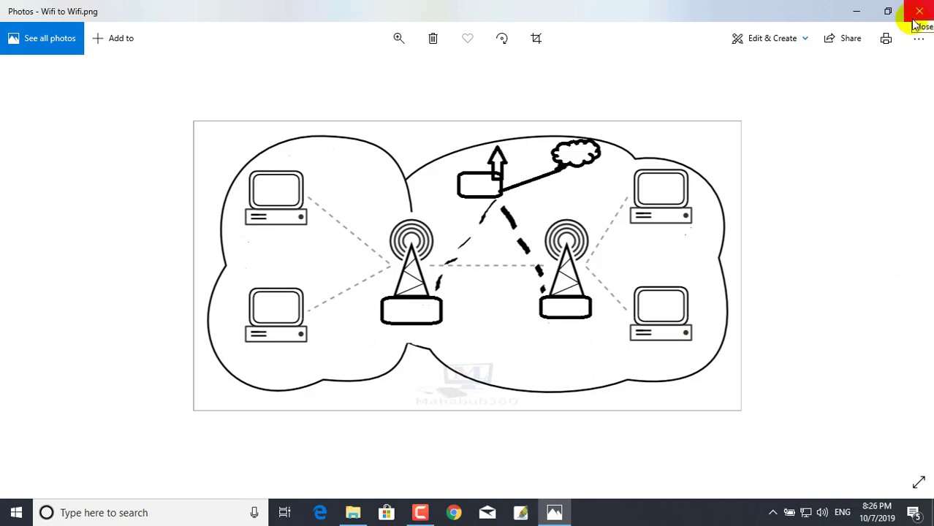
pyautogui.click(773, 512)
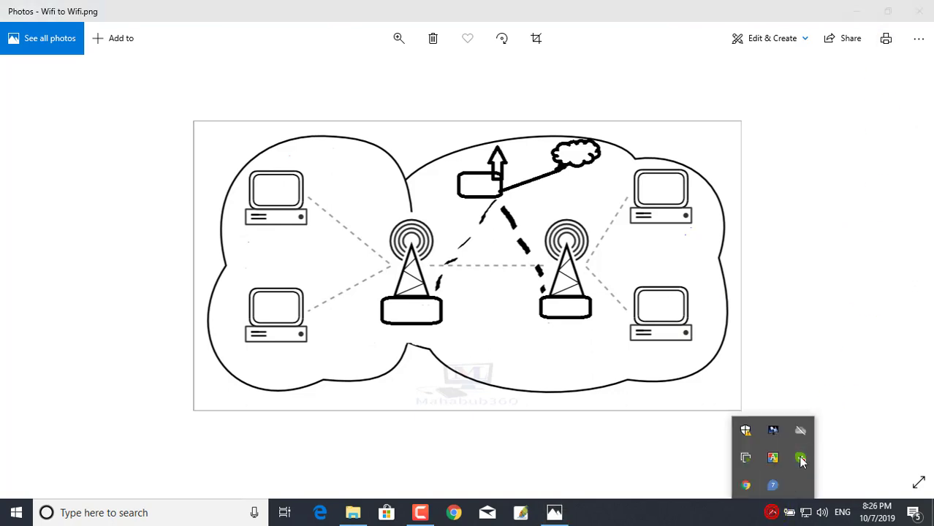
# - Try connecting to TP-LINK_00DA, abandon it at the security-key prompt, and bring up the network icon's options
pyautogui.click(805, 512)
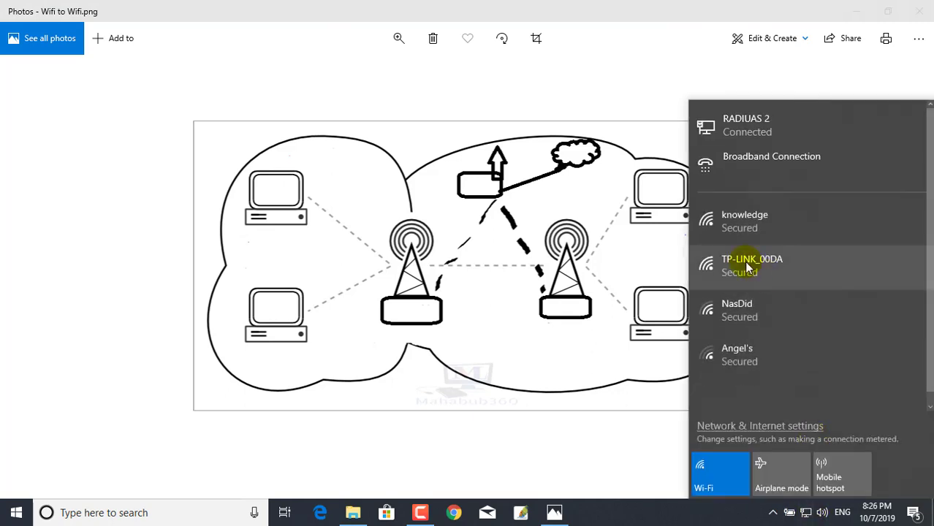
pyautogui.click(747, 269)
pyautogui.click(846, 334)
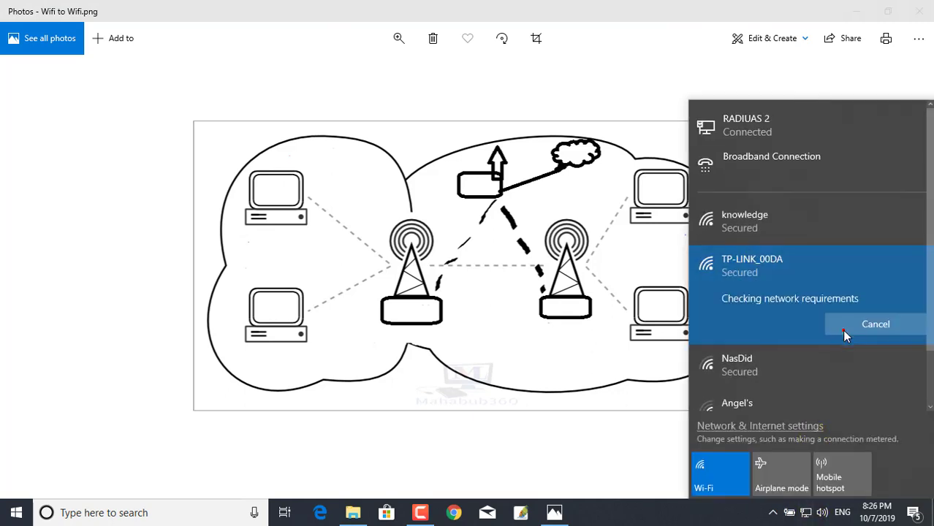
pyautogui.click(756, 316)
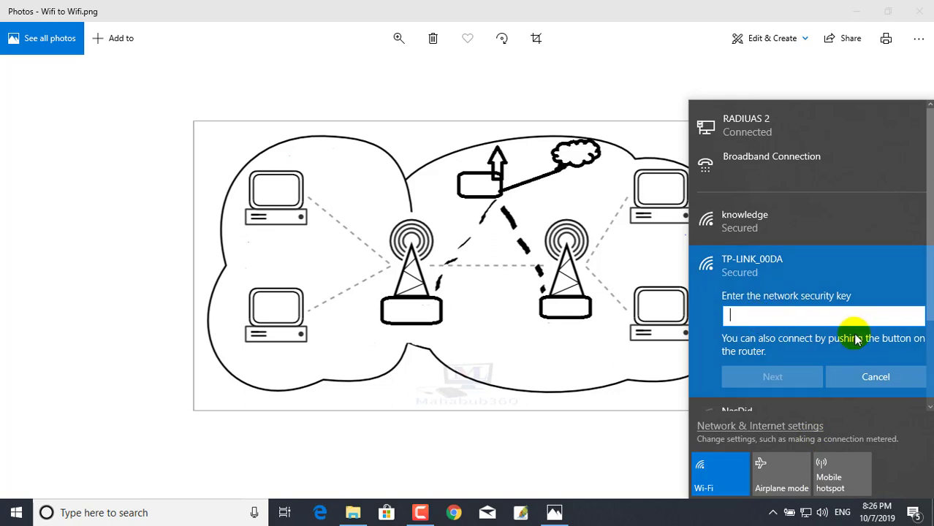
pyautogui.click(589, 261)
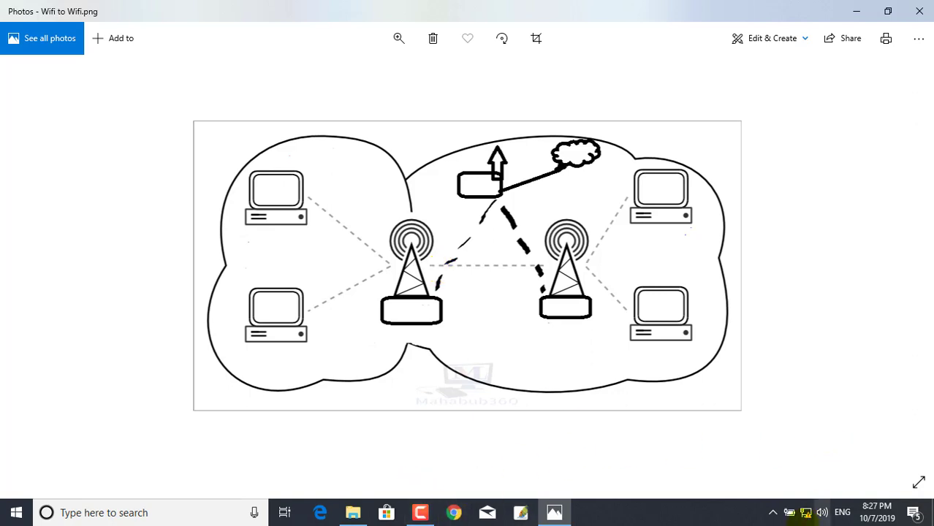
pyautogui.rightClick(808, 517)
# - Open Chrome and load the router's admin address 192.168.0.1
pyautogui.click(456, 514)
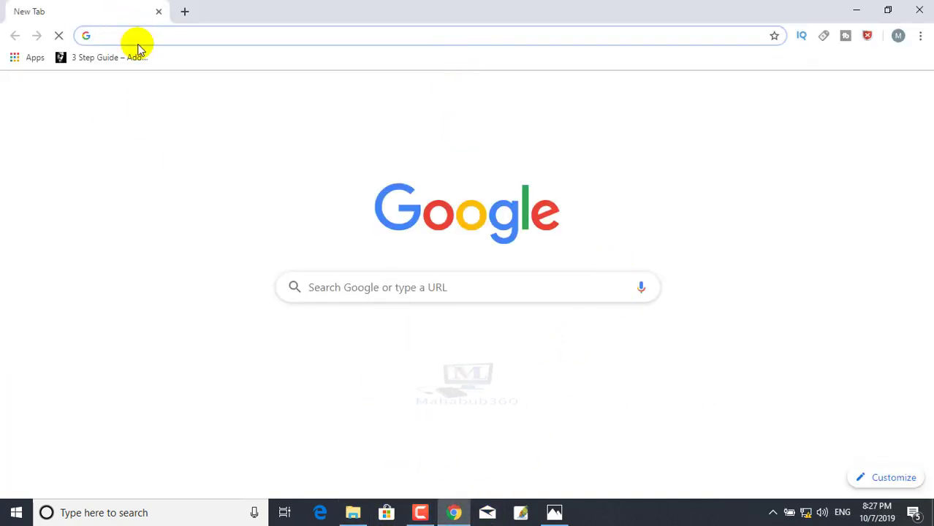
pyautogui.write('192.168.0.1')
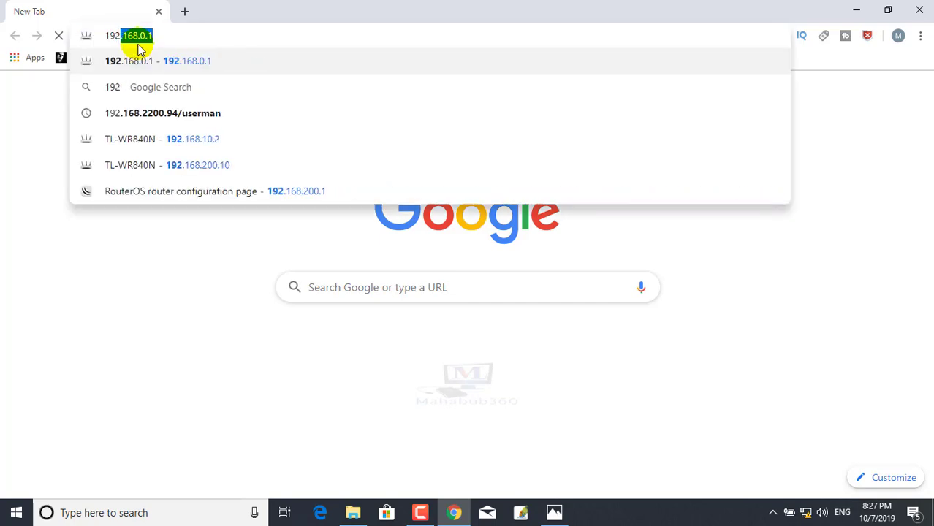
pyautogui.press('Right')
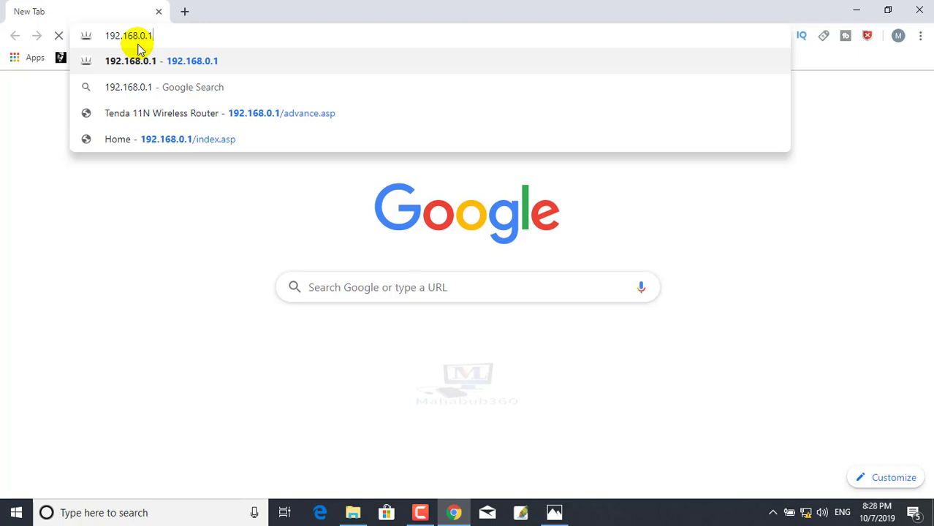
pyautogui.press('Return')
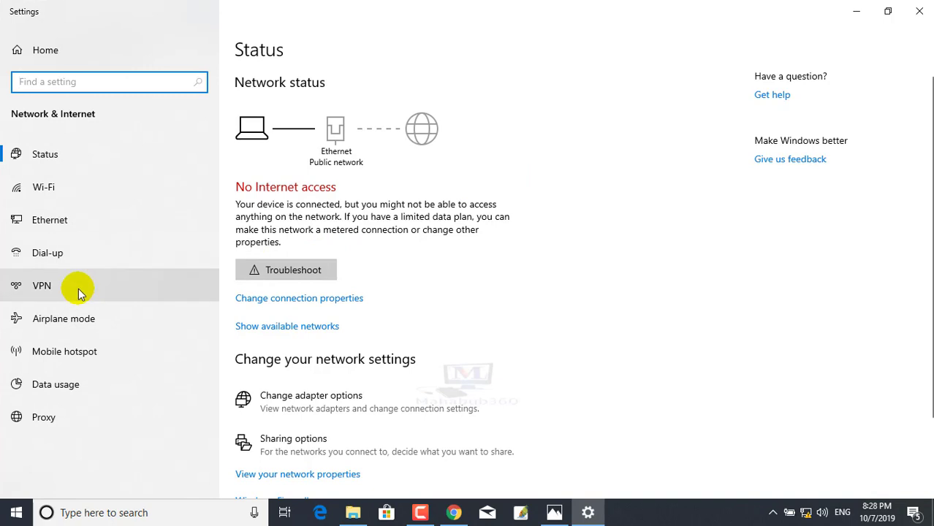
# - Set Ethernet IPv4 to obtain an IP automatically instead of 192.168.10.20, keeping DNS 8.8.8.8
pyautogui.click(42, 218)
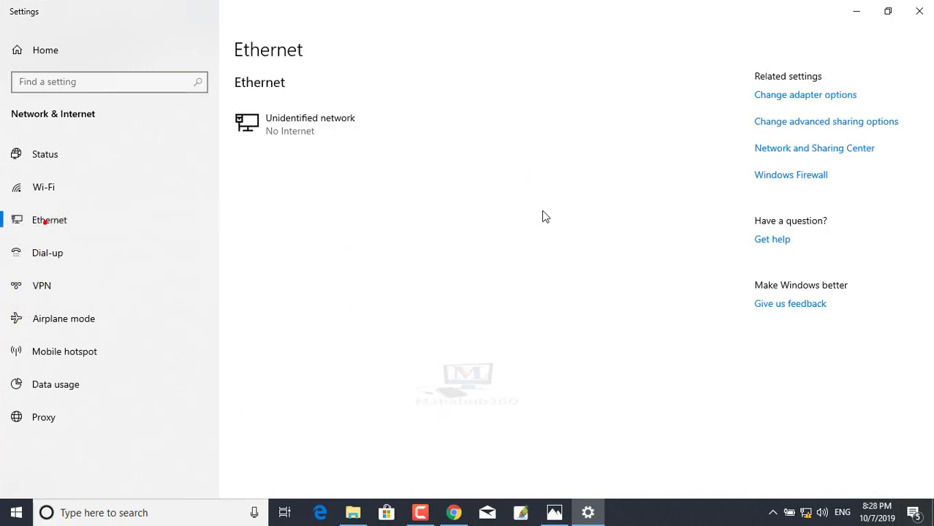
pyautogui.click(807, 94)
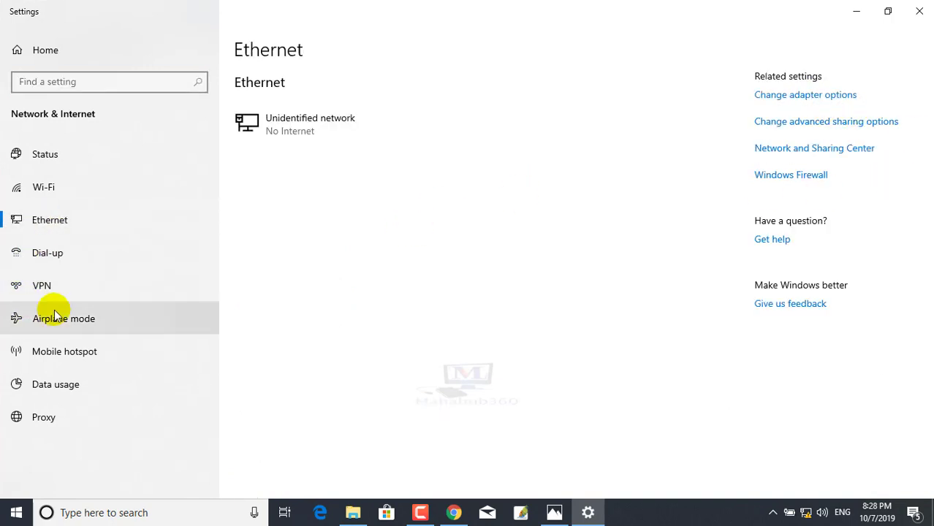
pyautogui.doubleClick(247, 102)
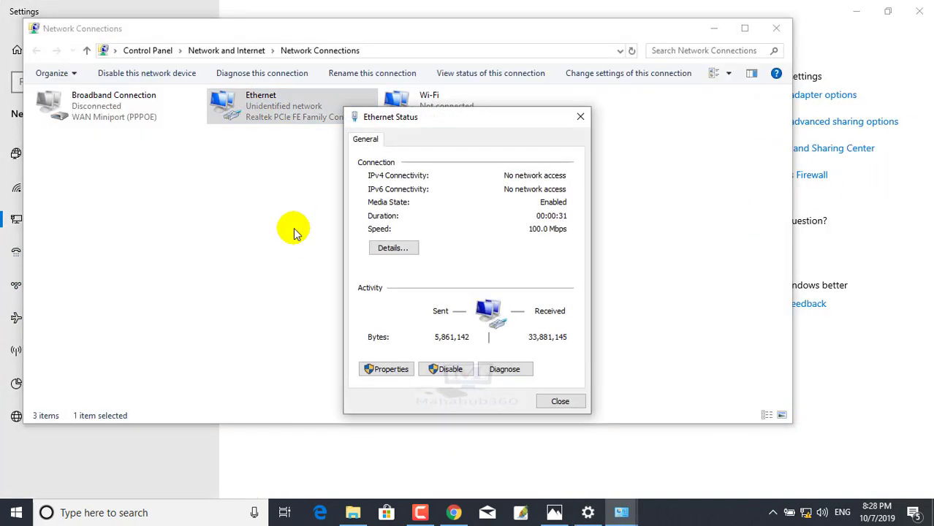
pyautogui.click(401, 369)
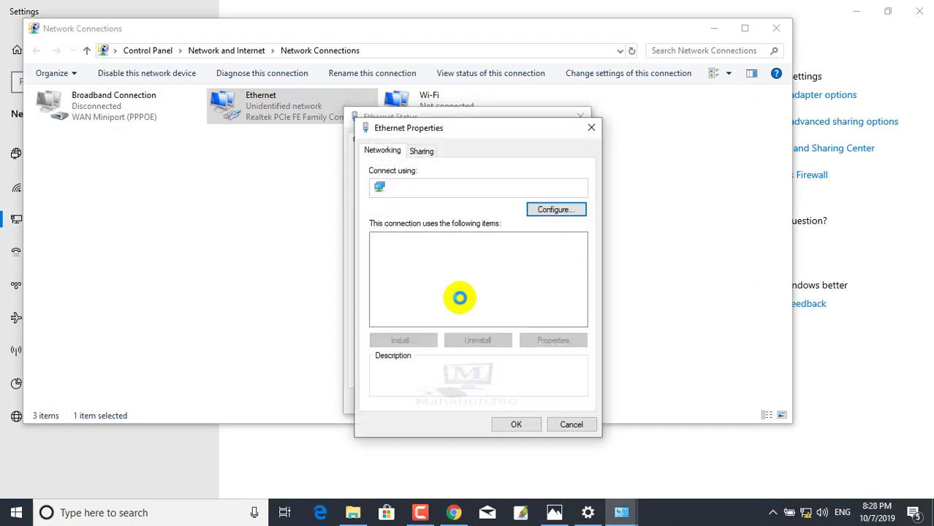
pyautogui.click(460, 285)
pyautogui.doubleClick(461, 285)
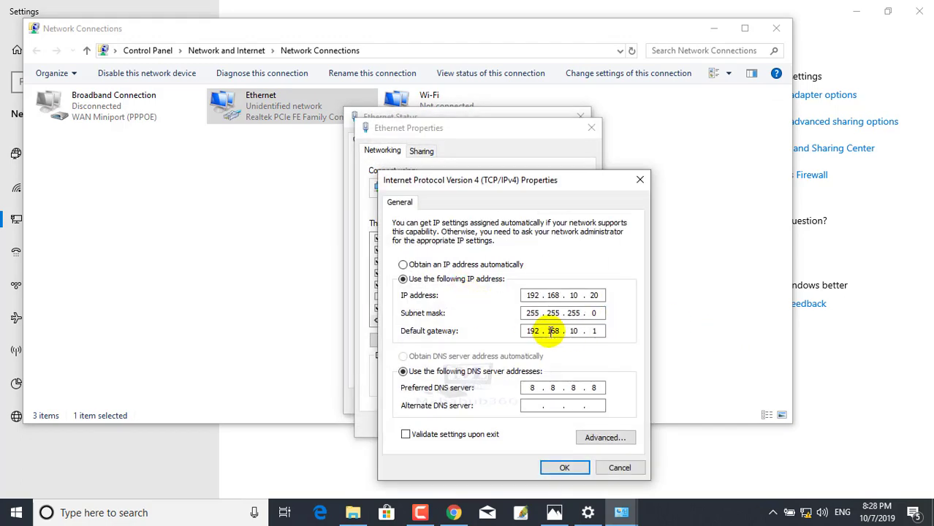
pyautogui.click(403, 265)
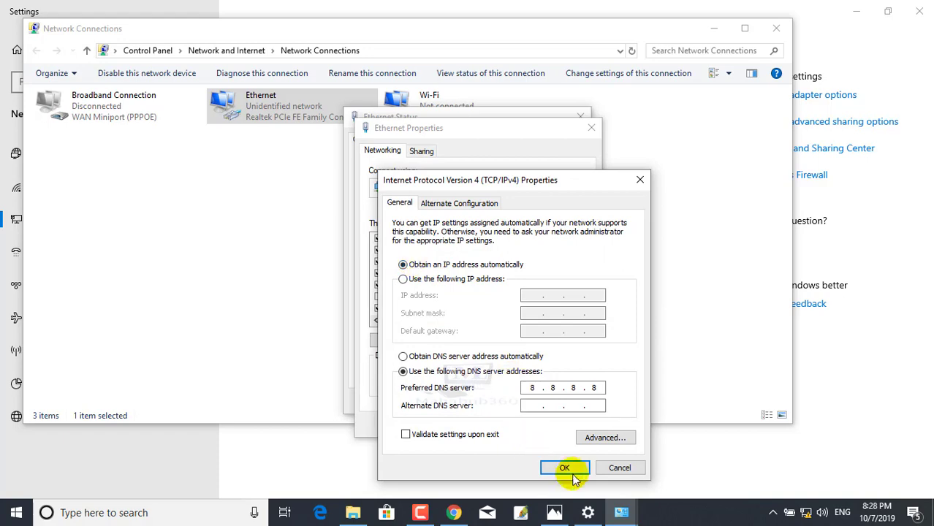
pyautogui.click(564, 468)
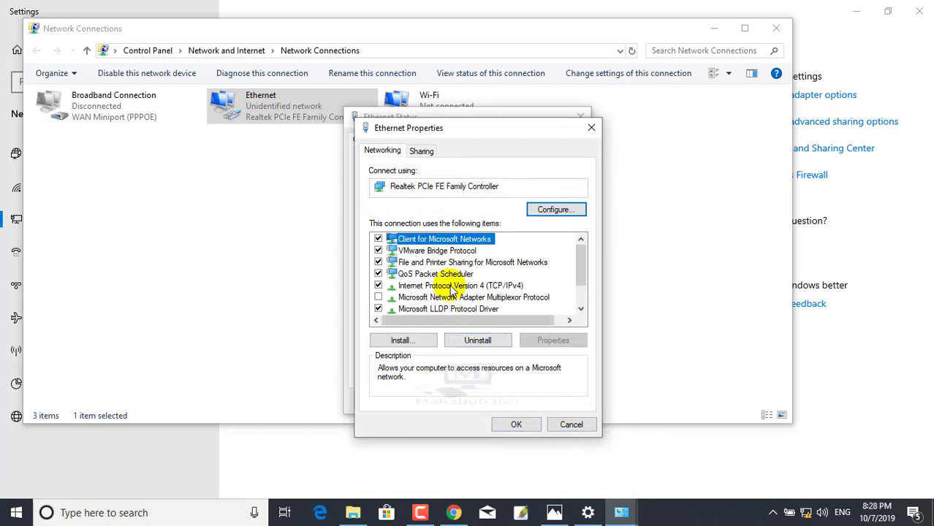
pyautogui.click(516, 424)
pyautogui.click(571, 403)
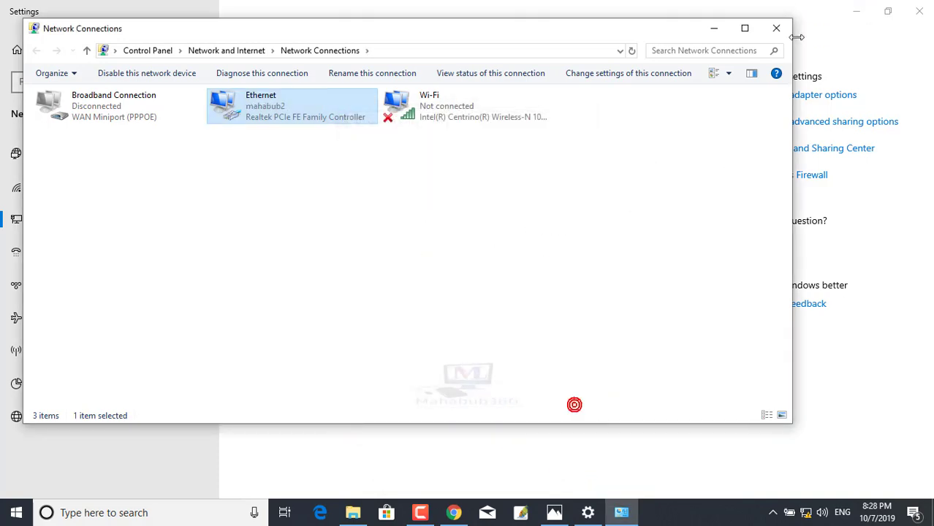
pyautogui.click(775, 28)
pyautogui.click(920, 11)
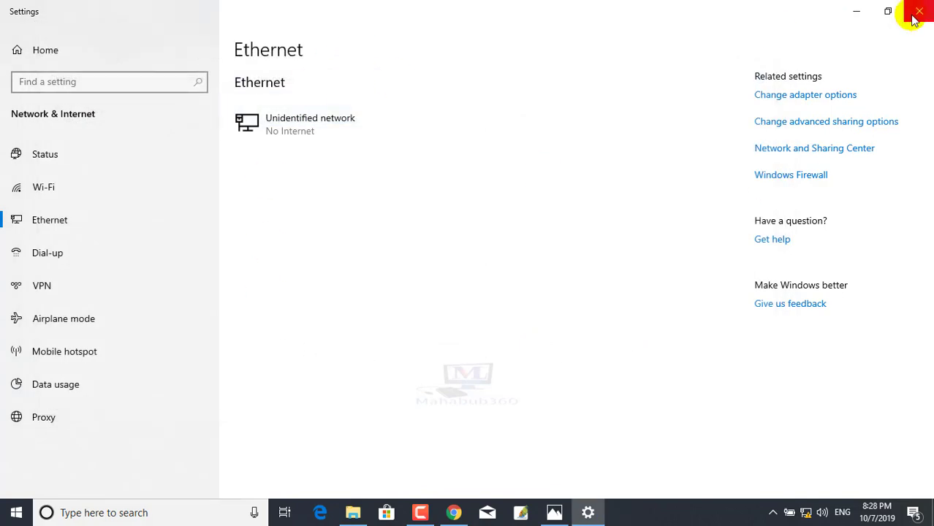
# - Log in to the router at 192.168.0.1 with the admin credentials, retrying after the error
pyautogui.click(233, 37)
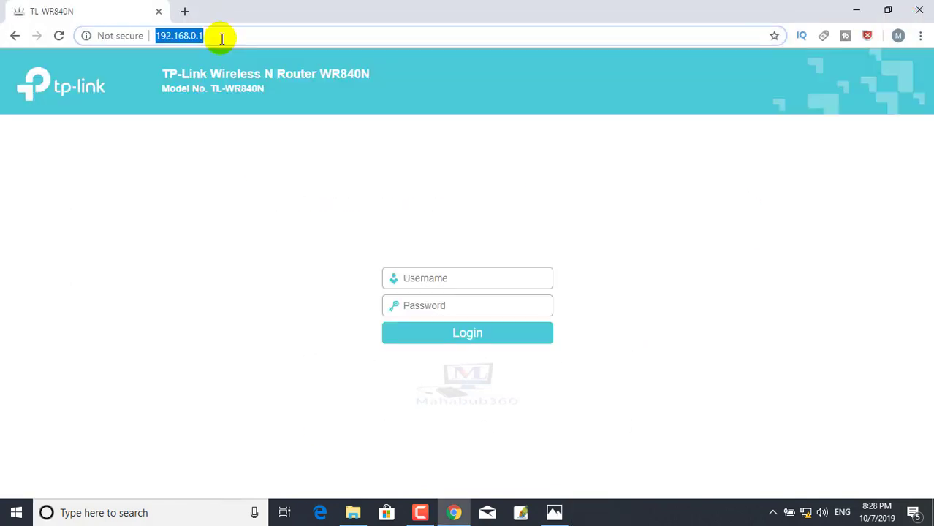
pyautogui.click(416, 277)
pyautogui.write('admin')
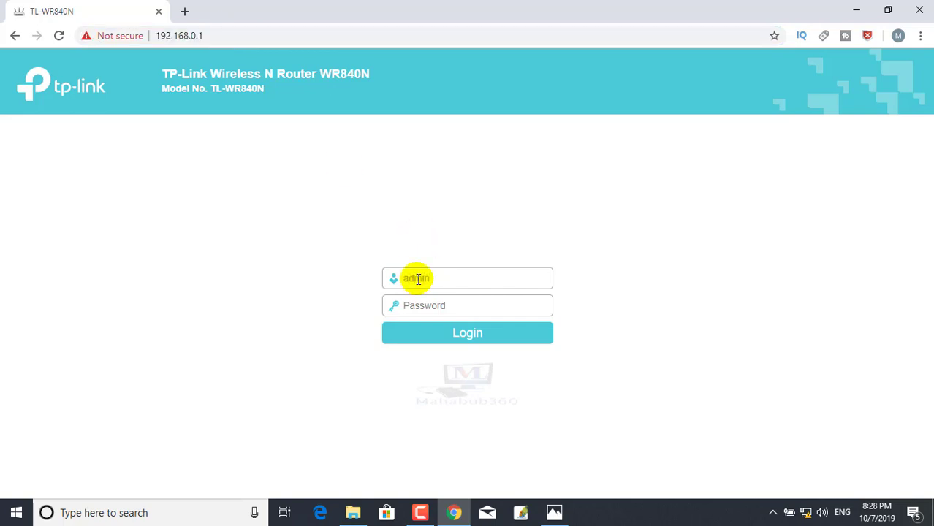
pyautogui.write('ad')
pyautogui.press('Return')
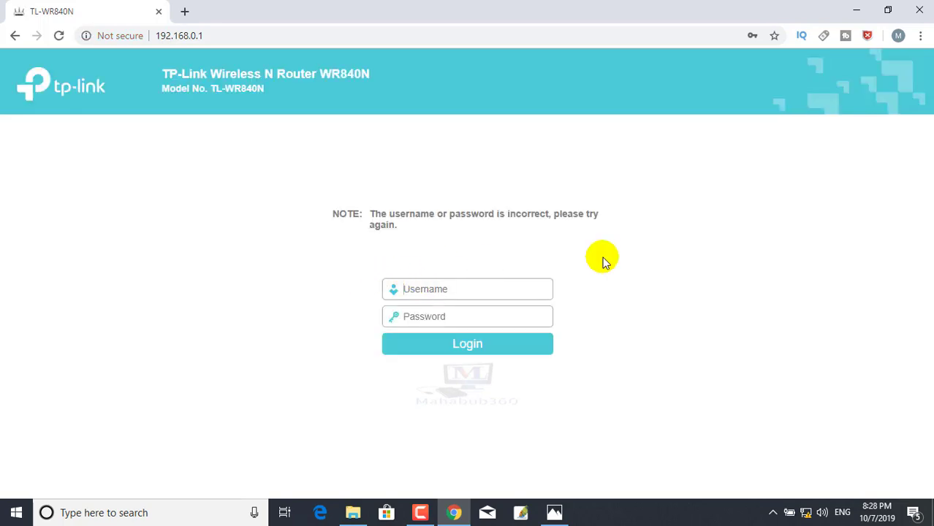
pyautogui.click(499, 348)
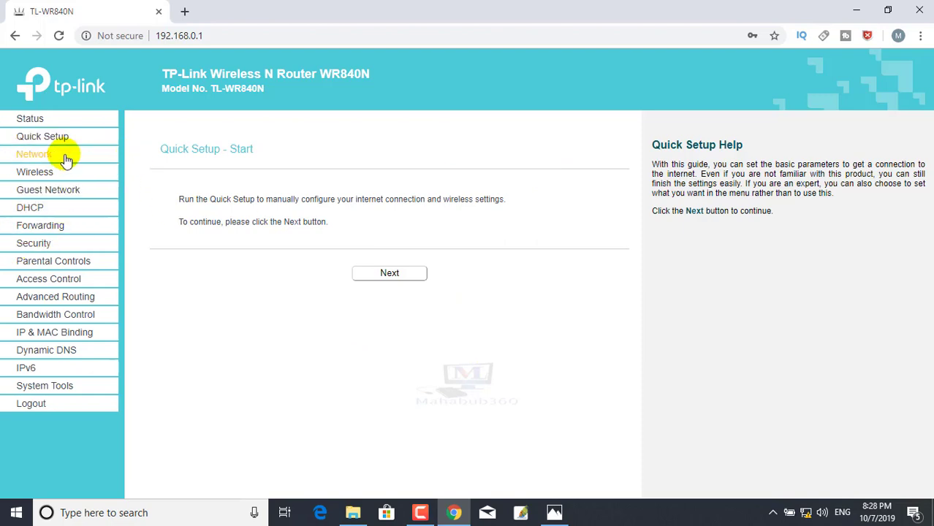
# - Change the LAN IP address under Network > LAN to 192.168.10.2, save, and accept the reboot
pyautogui.click(33, 156)
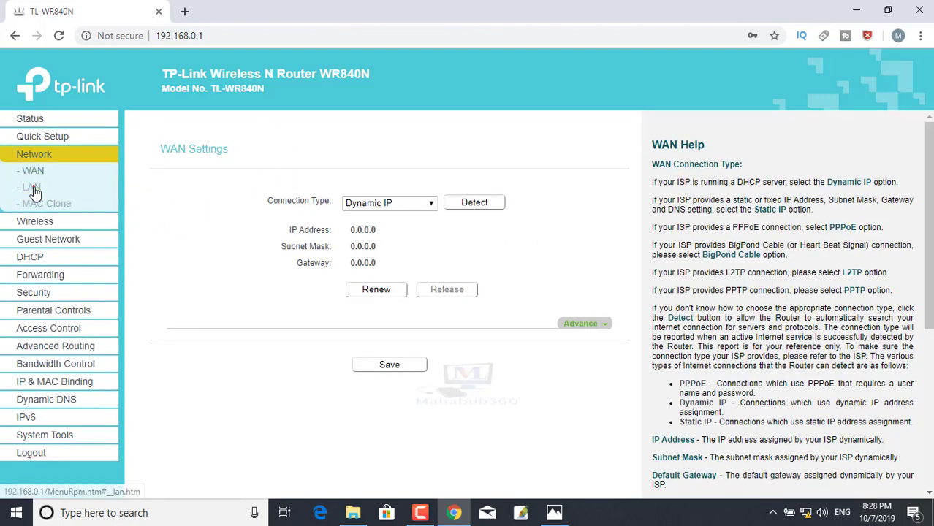
pyautogui.click(31, 187)
pyautogui.click(387, 219)
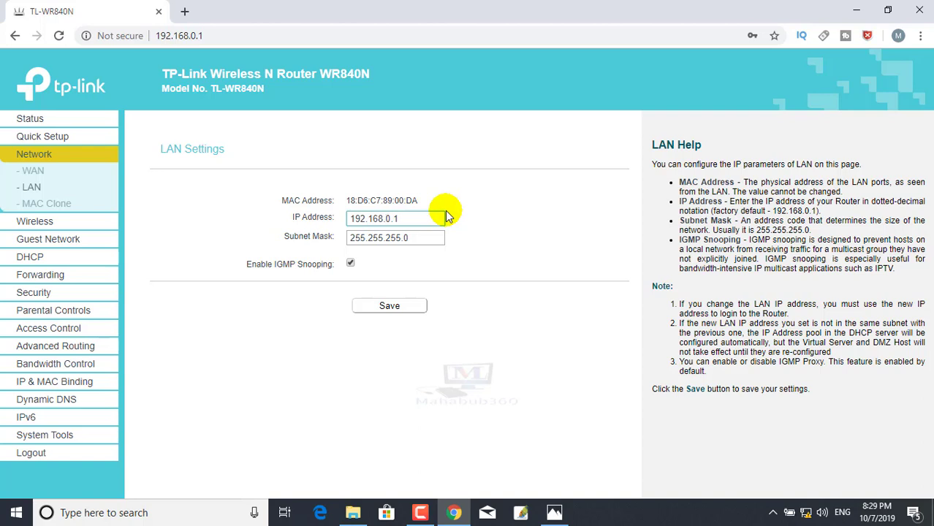
pyautogui.write('1')
pyautogui.moveTo(398, 218); pyautogui.dragTo(424, 222)
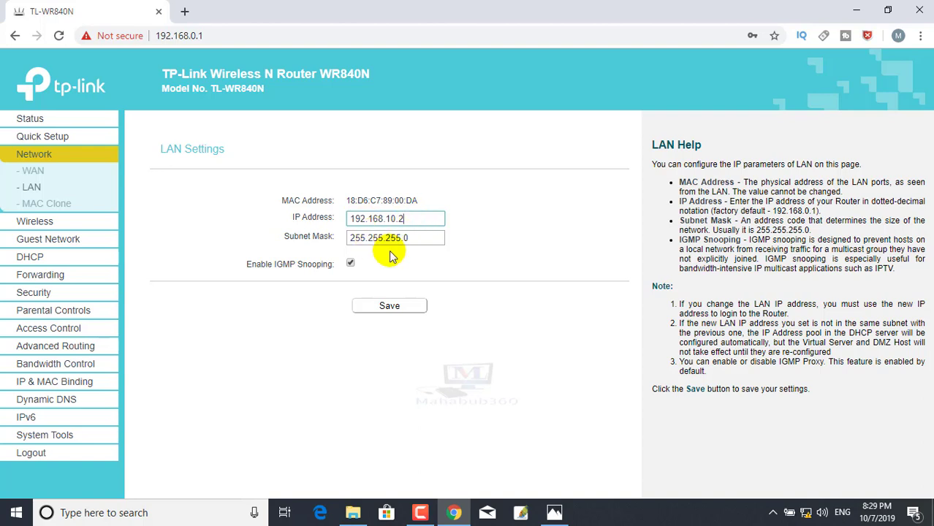
pyautogui.click(409, 307)
pyautogui.click(543, 129)
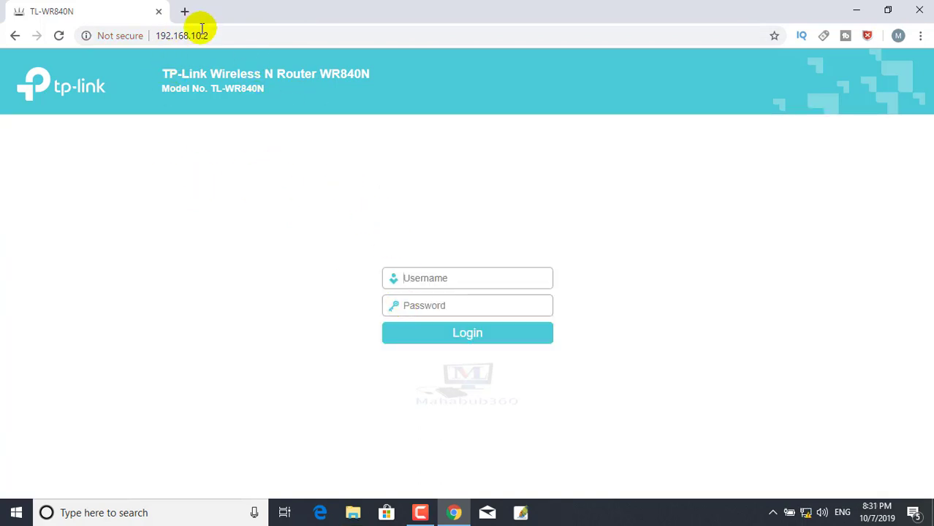
pyautogui.moveTo(191, 36); pyautogui.dragTo(232, 35)
pyautogui.click(430, 276)
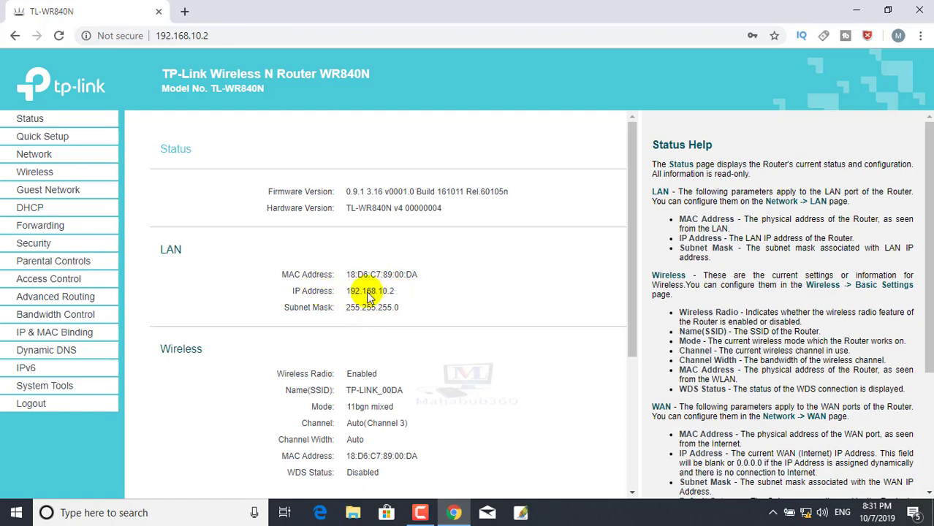
# - Rename the wireless network to mahabub and tick Enable WDS on the Wireless Settings page
pyautogui.click(35, 154)
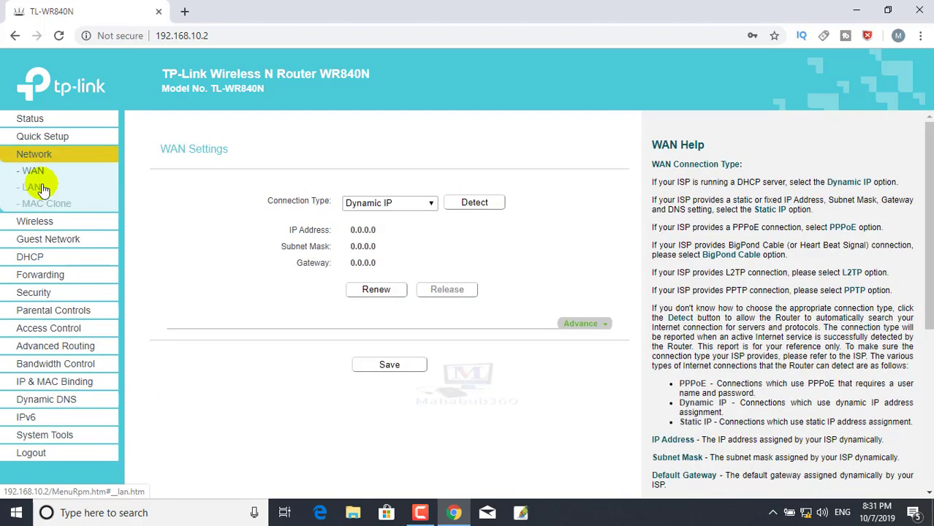
pyautogui.click(33, 222)
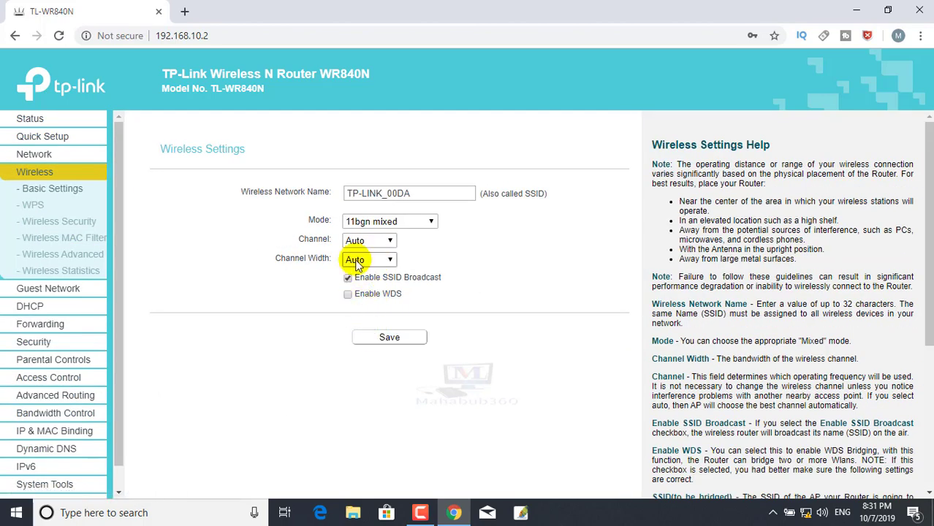
pyautogui.tripleClick(432, 193)
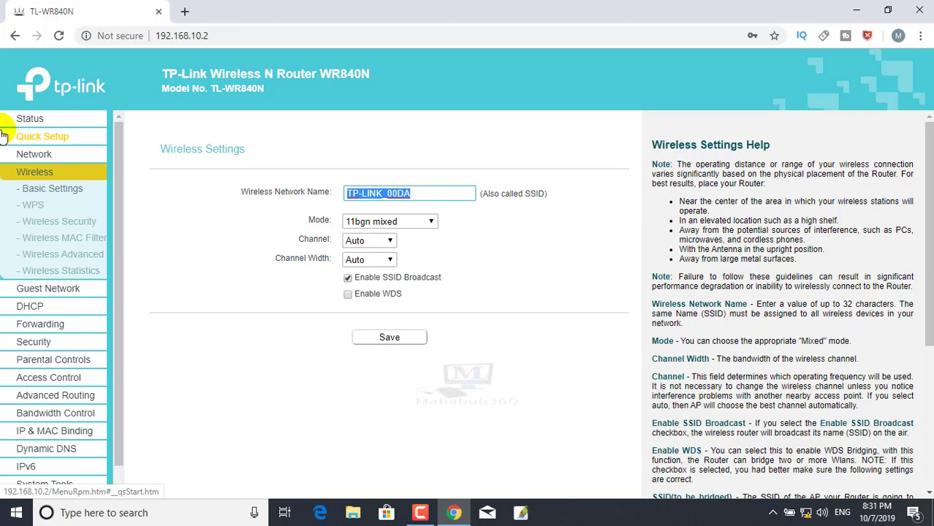
pyautogui.write('mahabub')
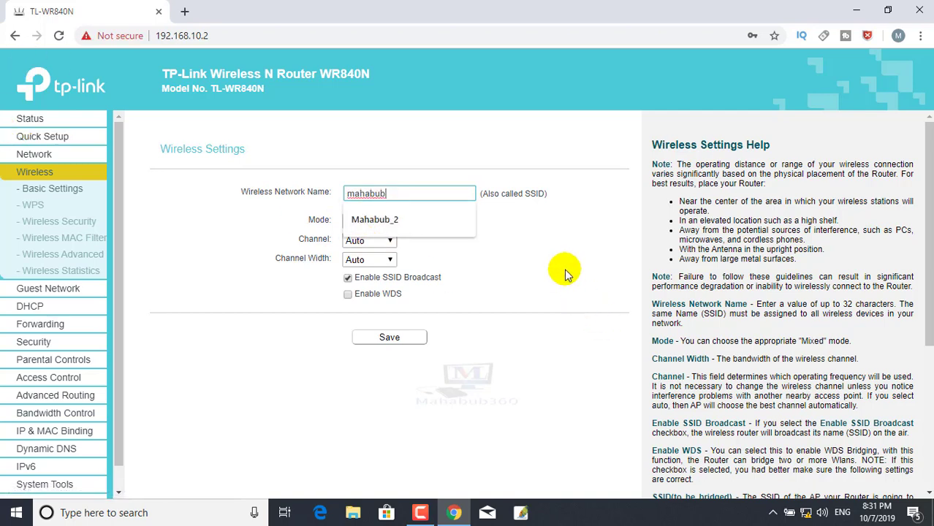
pyautogui.click(619, 275)
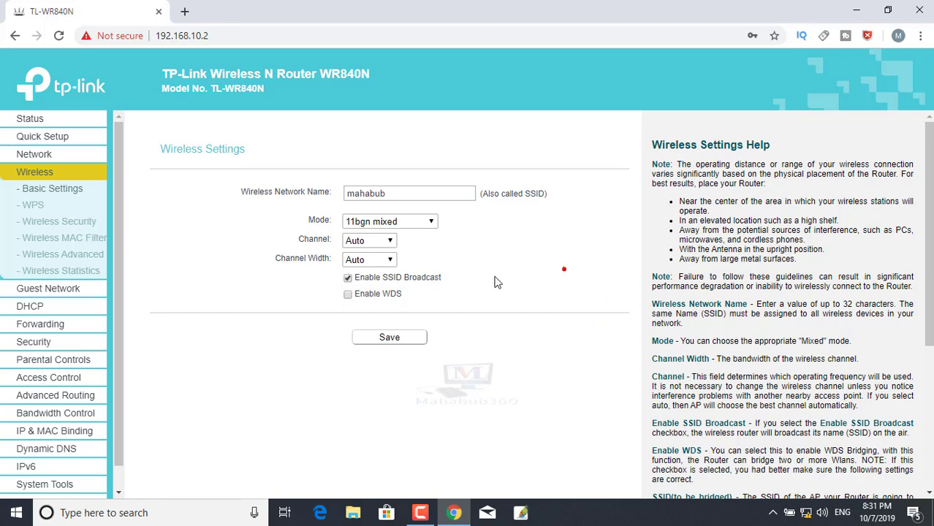
pyautogui.click(348, 295)
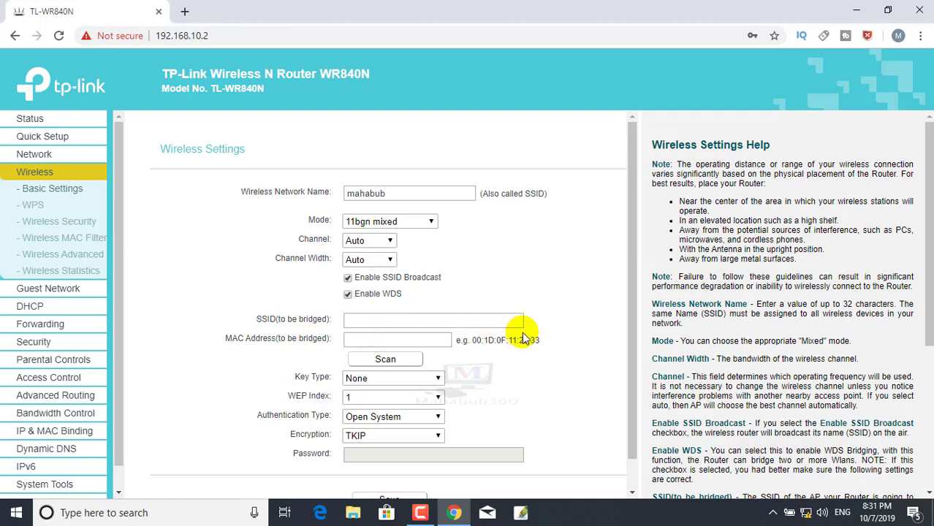
# - Scan nearby access points and choose 'knowledge' (channel 11) as the WDS bridge target
pyautogui.click(395, 363)
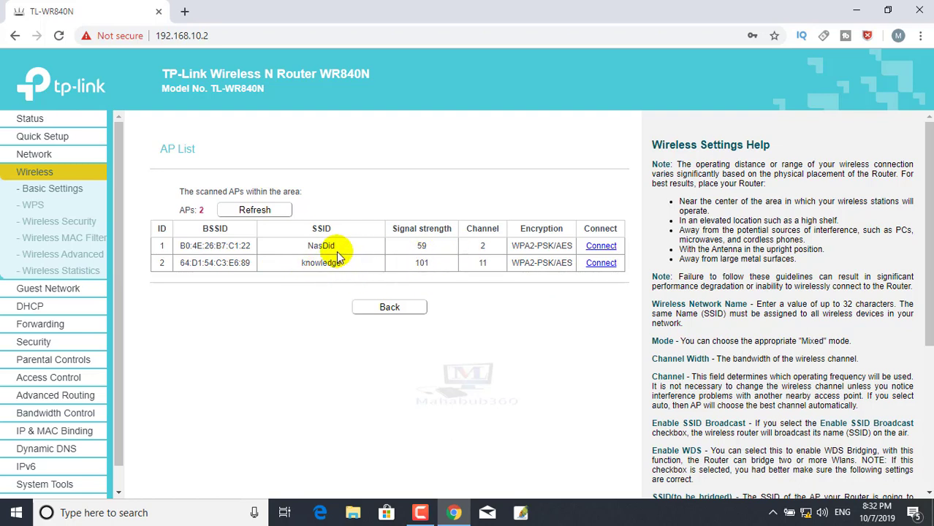
pyautogui.doubleClick(422, 262)
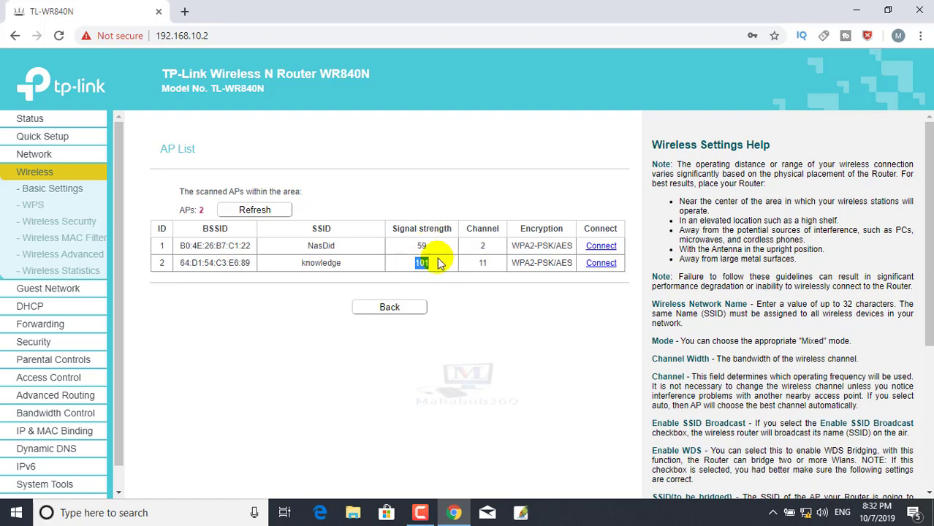
pyautogui.doubleClick(485, 265)
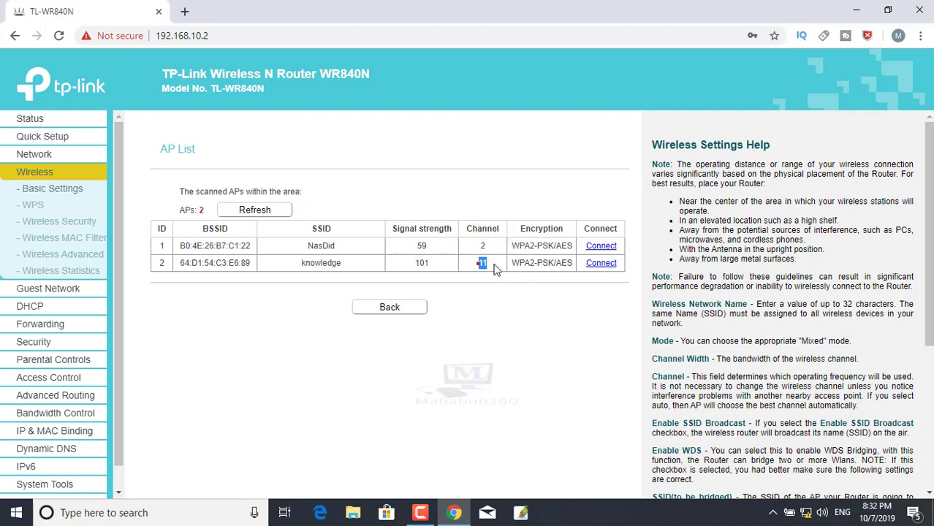
pyautogui.click(598, 265)
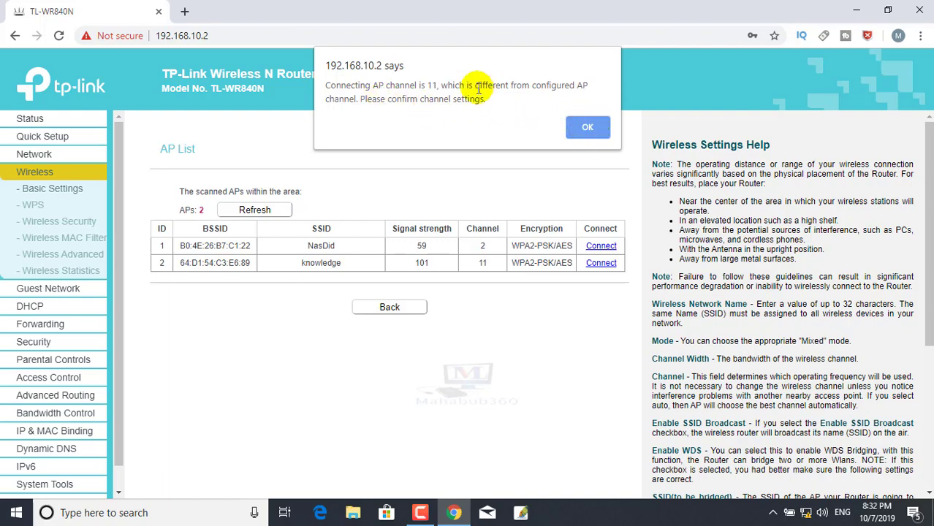
pyautogui.doubleClick(432, 85)
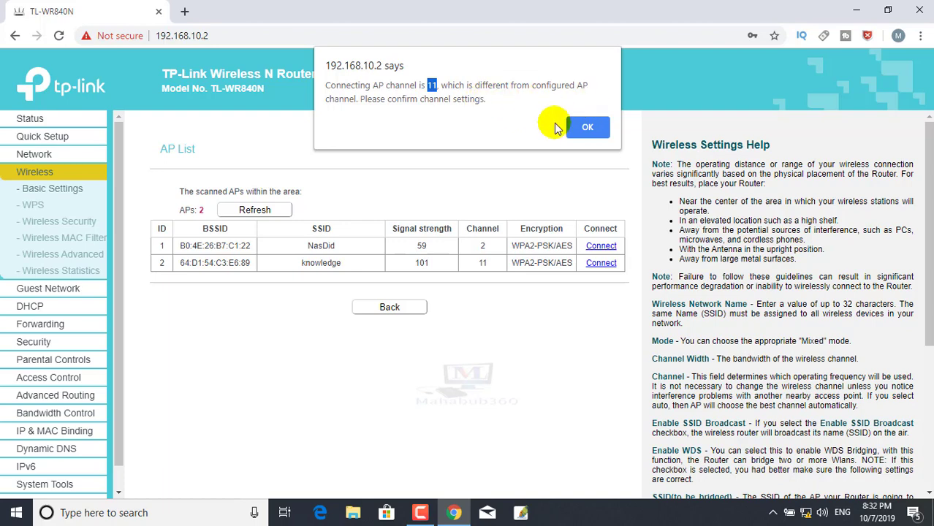
# - Dismiss the warning, set channel 11, enter the 'knowledge' network's password, and save WDS settings
pyautogui.click(588, 130)
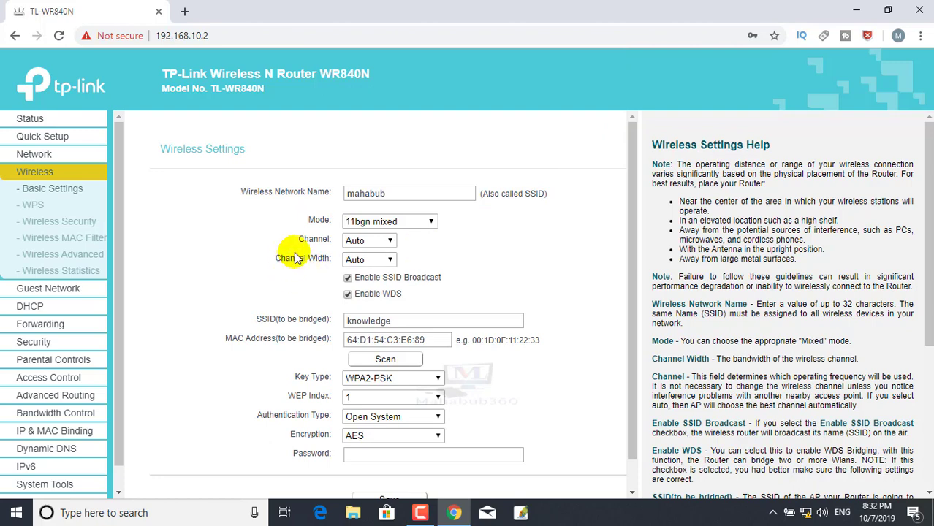
pyautogui.click(373, 245)
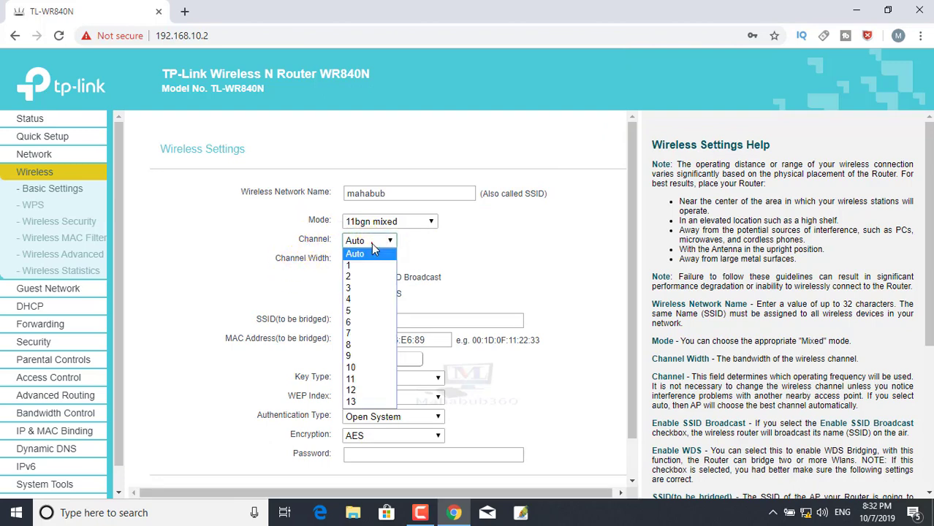
pyautogui.click(356, 378)
pyautogui.scroll(-1, 391, 252)
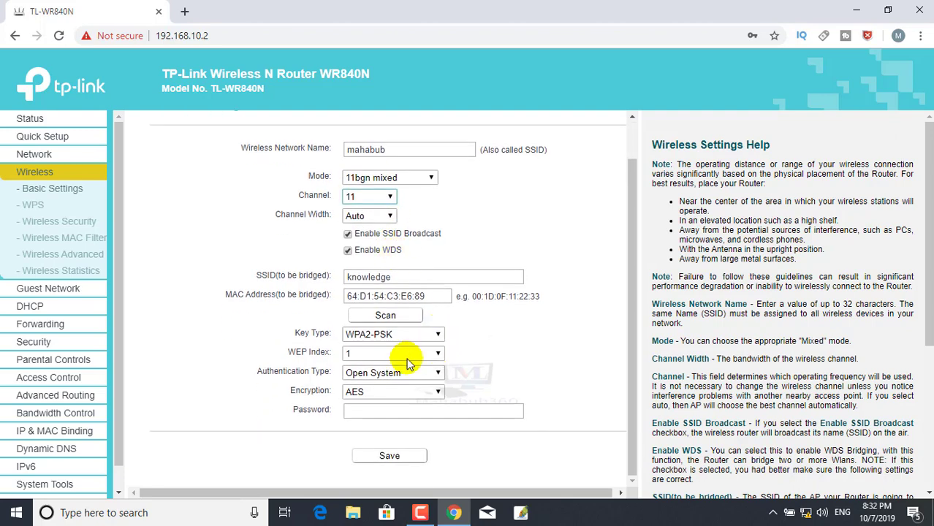
pyautogui.moveTo(398, 279); pyautogui.dragTo(340, 277)
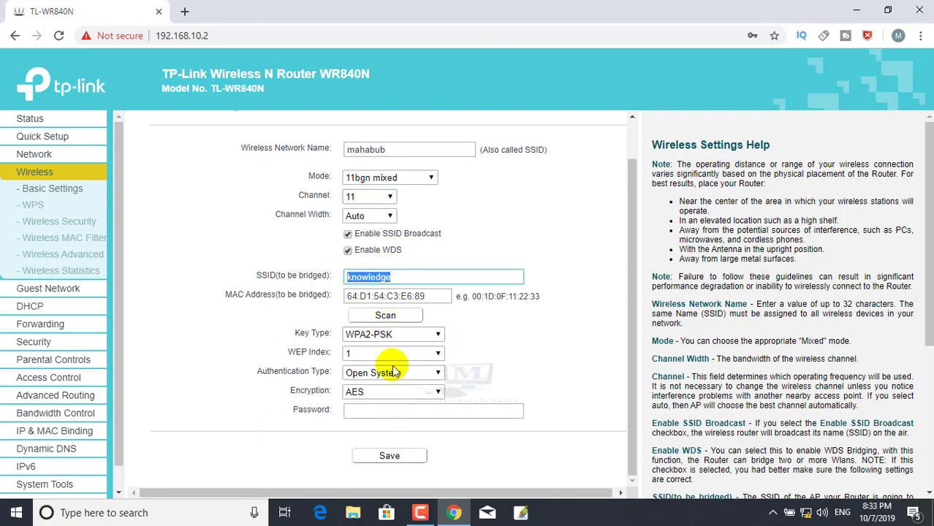
pyautogui.click(373, 412)
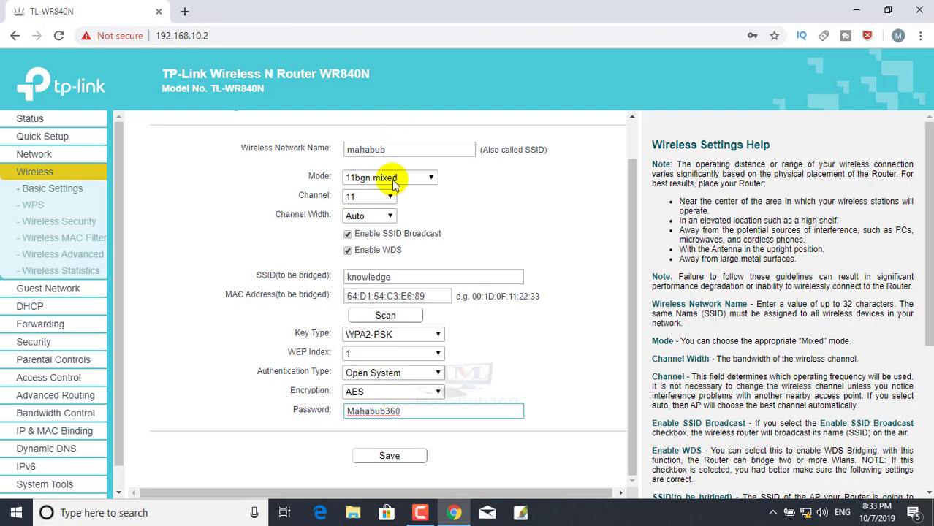
pyautogui.click(389, 458)
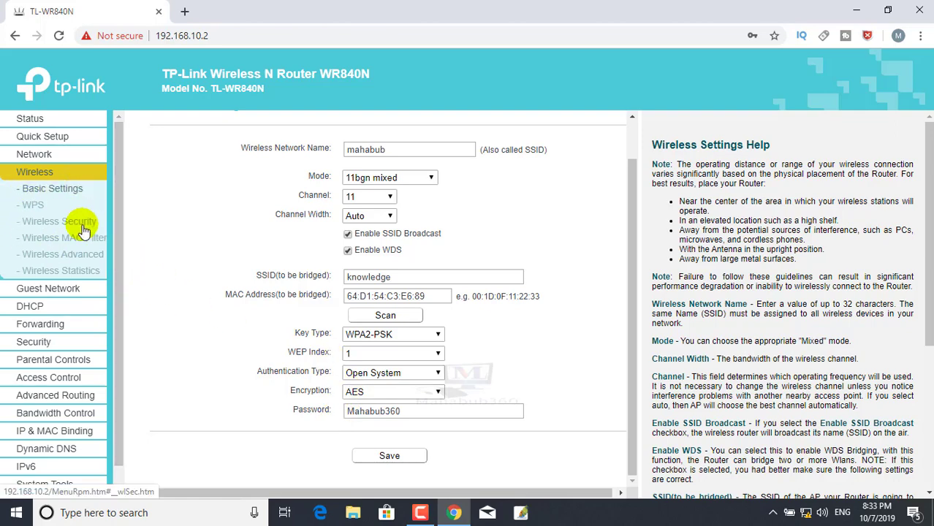
# - Replace the router's WPA2-PSK wireless password with a new one and save Wireless Security
pyautogui.click(45, 223)
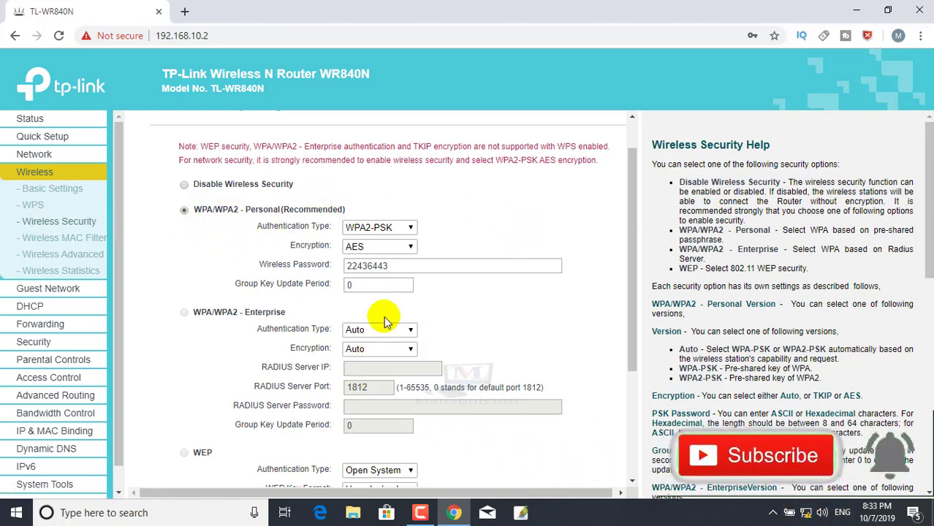
pyautogui.doubleClick(402, 265)
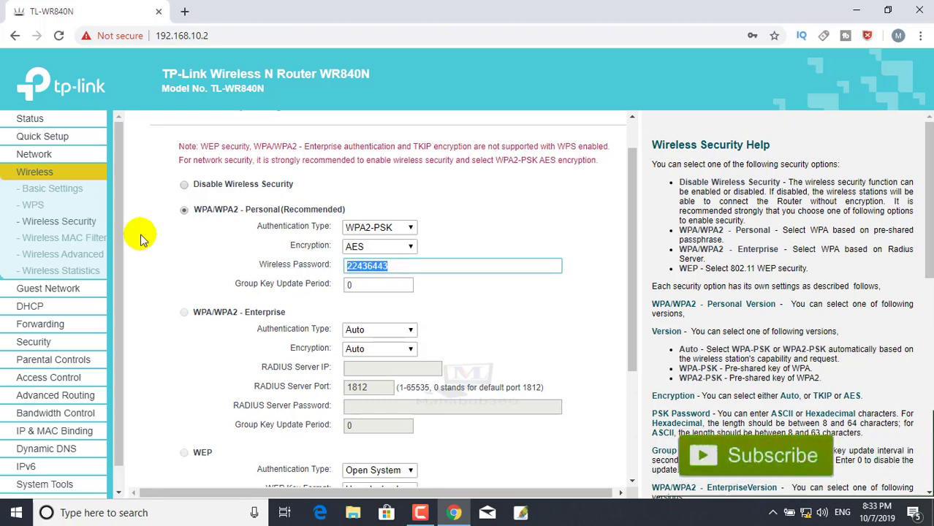
pyautogui.write('12345678')
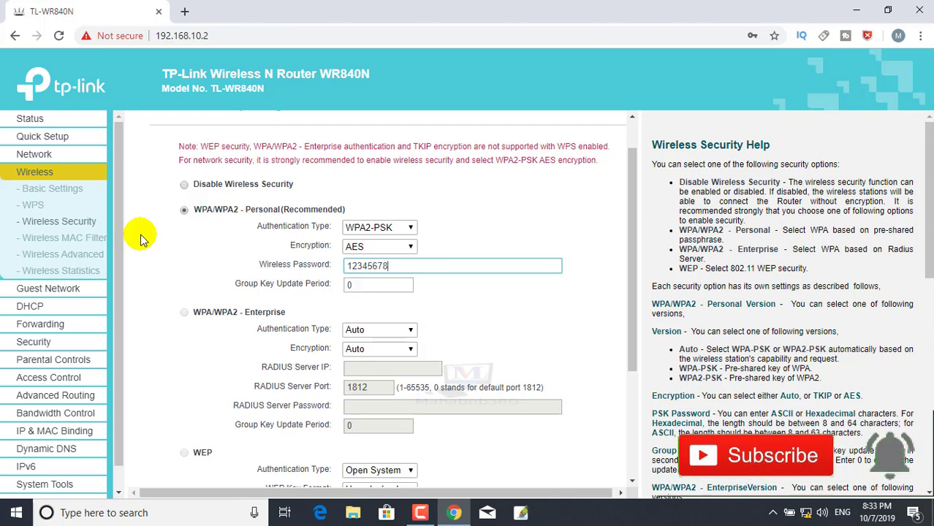
pyautogui.scroll(-3, 143, 239)
pyautogui.click(389, 455)
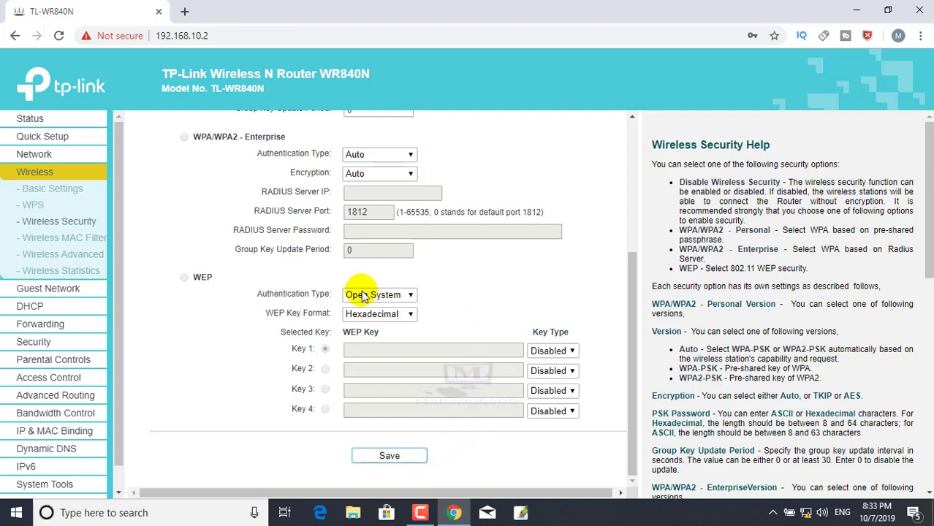
pyautogui.scroll(3, 388, 285)
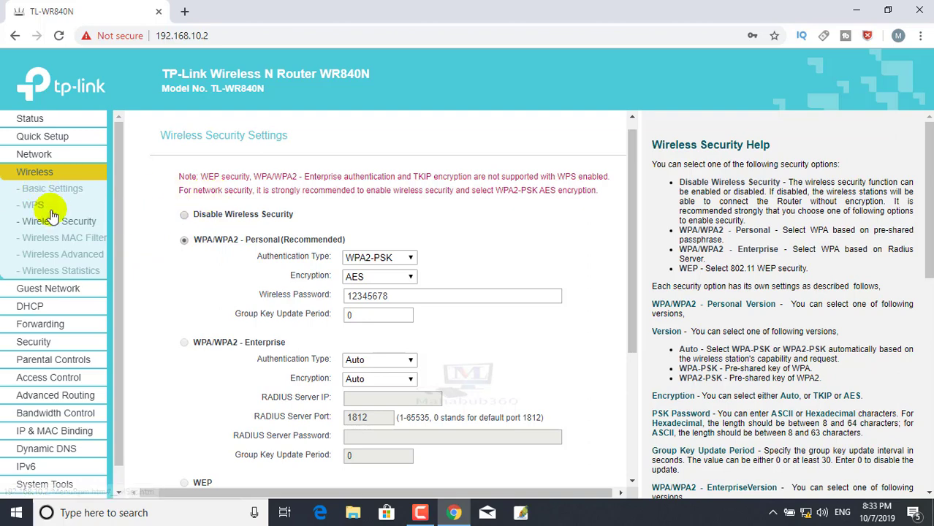
# - In DHCP Settings, change the default gateway to 192.168.10.1
pyautogui.click(42, 307)
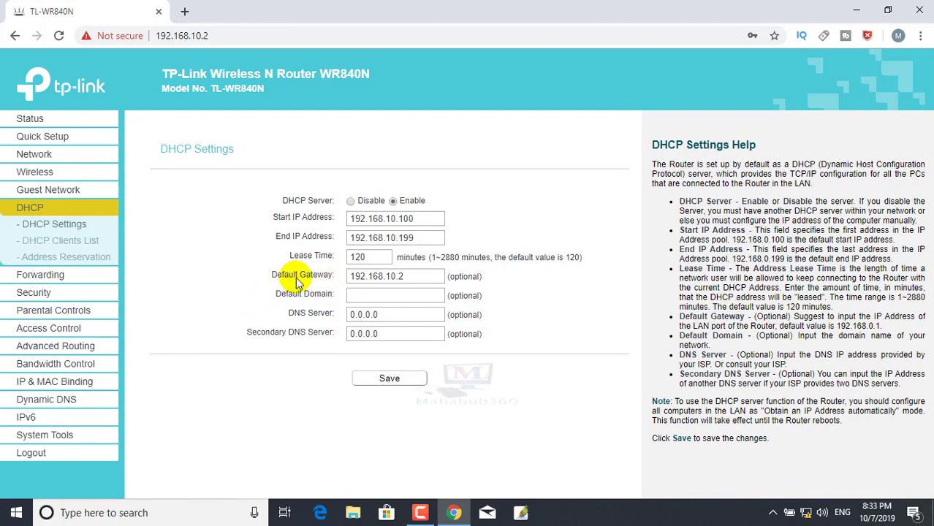
pyautogui.click(405, 276)
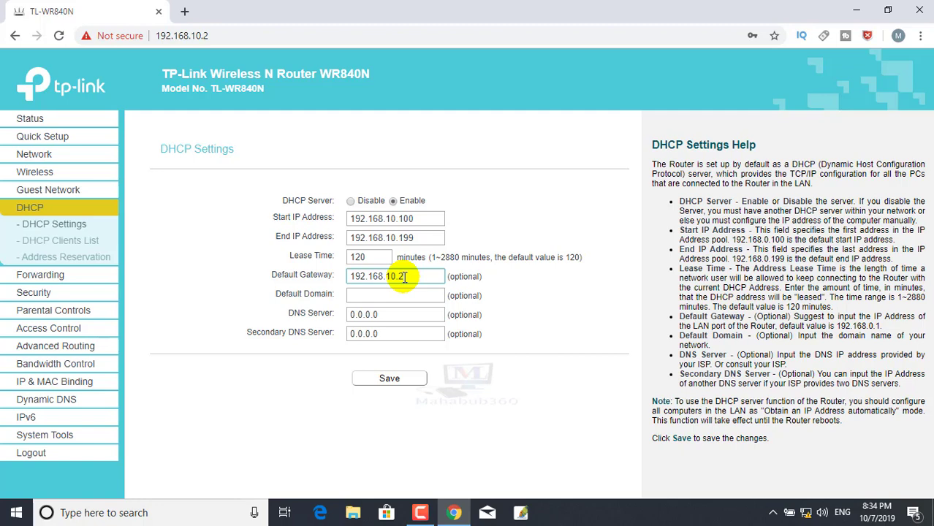
pyautogui.press('BackSpace')
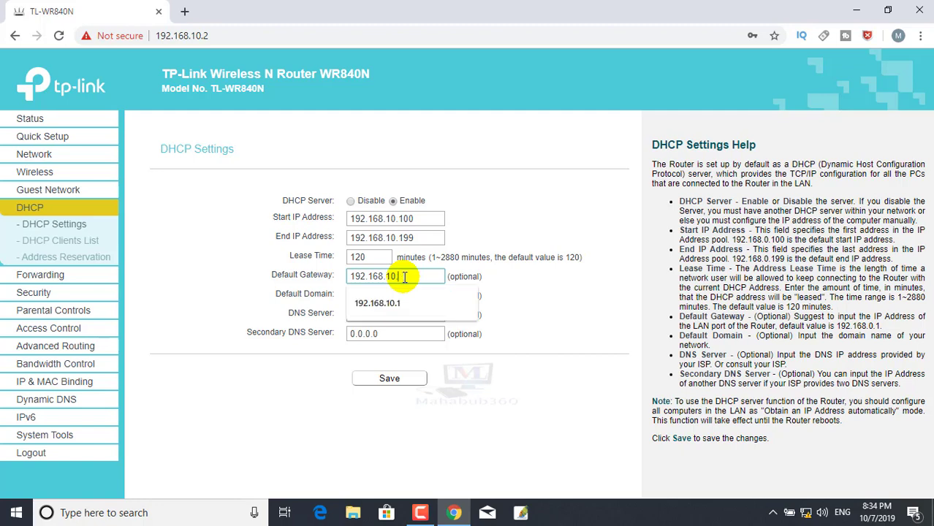
pyautogui.write('1')
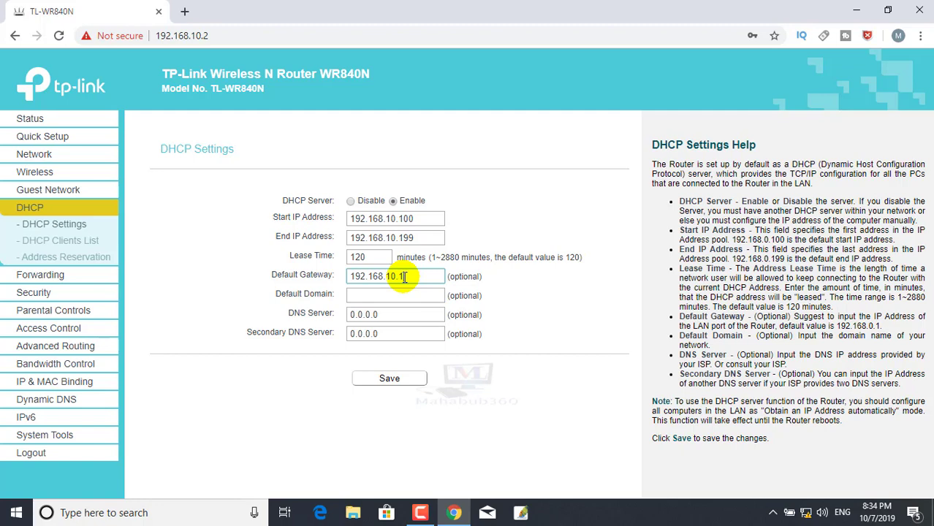
# - Set DNS Server 8.8.8.8 and Secondary DNS 8.8.4.4, then save the DHCP settings
pyautogui.click(374, 300)
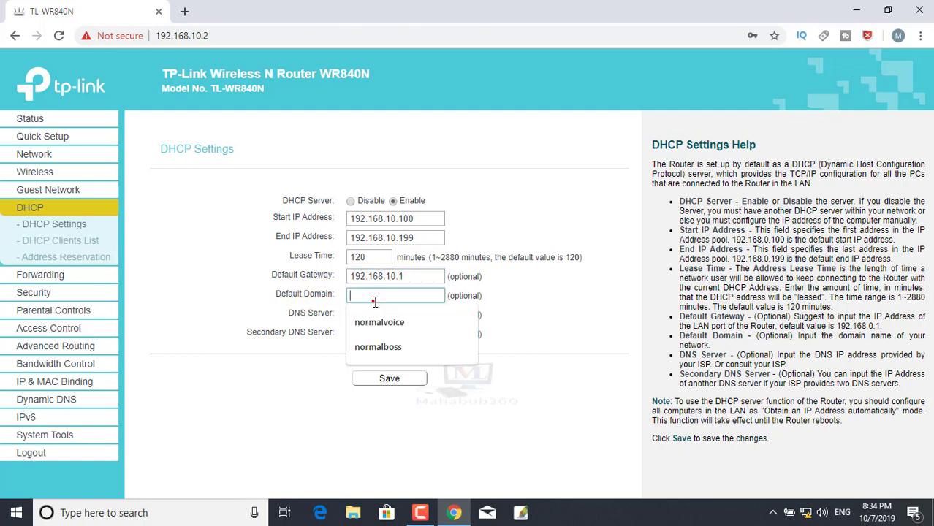
pyautogui.click(271, 312)
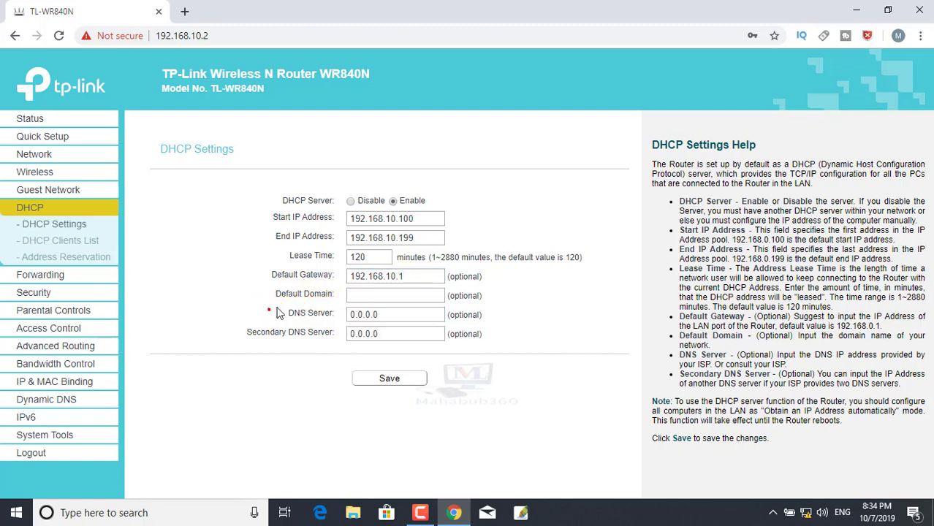
pyautogui.doubleClick(390, 315)
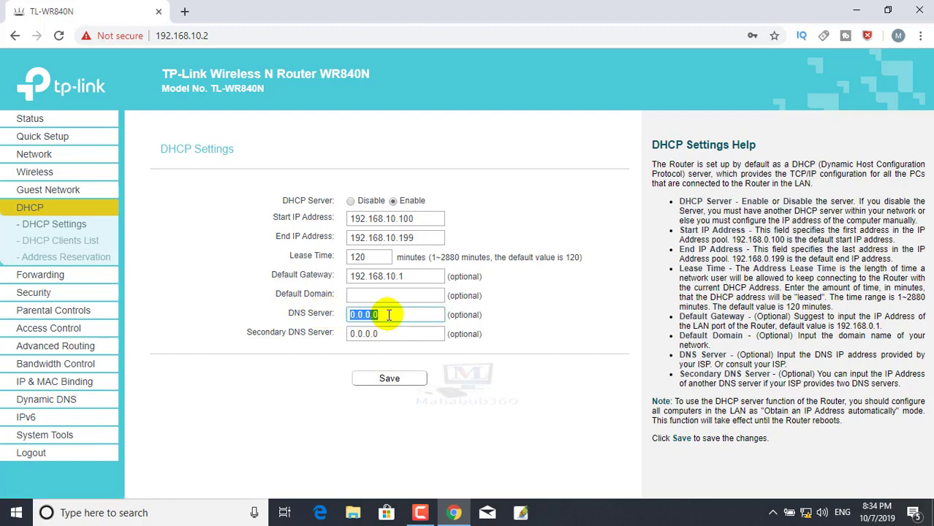
pyautogui.write('8.8.8')
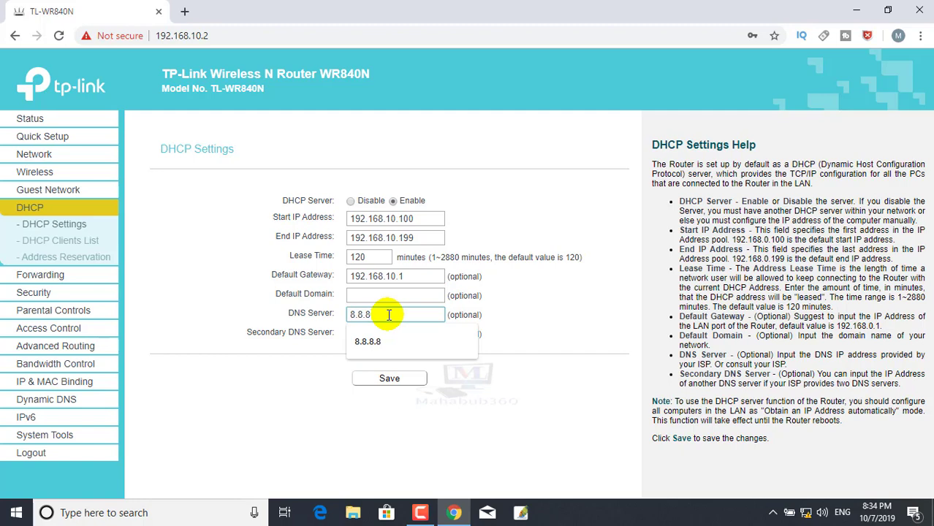
pyautogui.write('.8')
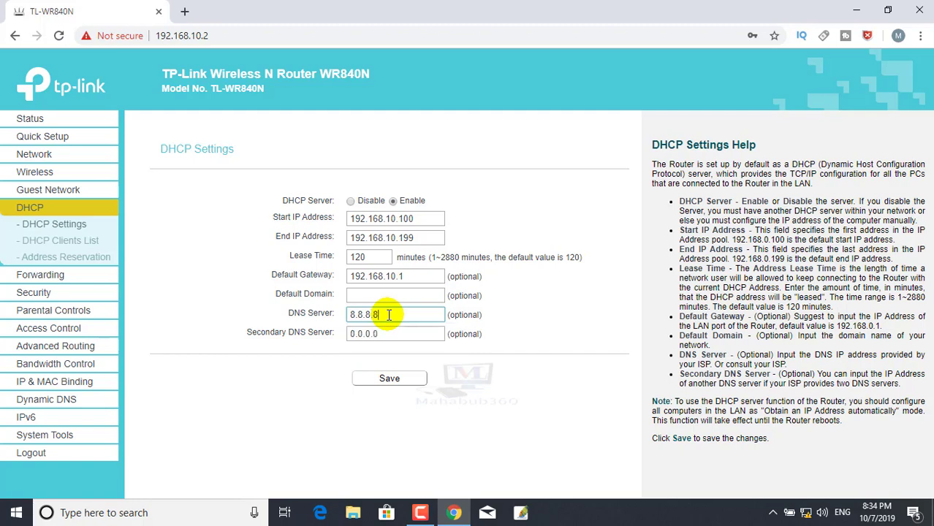
pyautogui.doubleClick(388, 334)
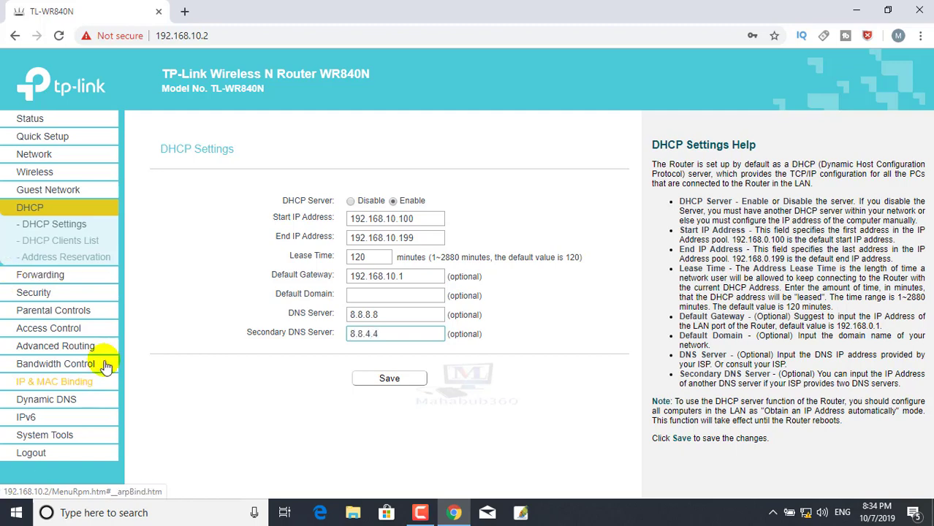
pyautogui.click(397, 379)
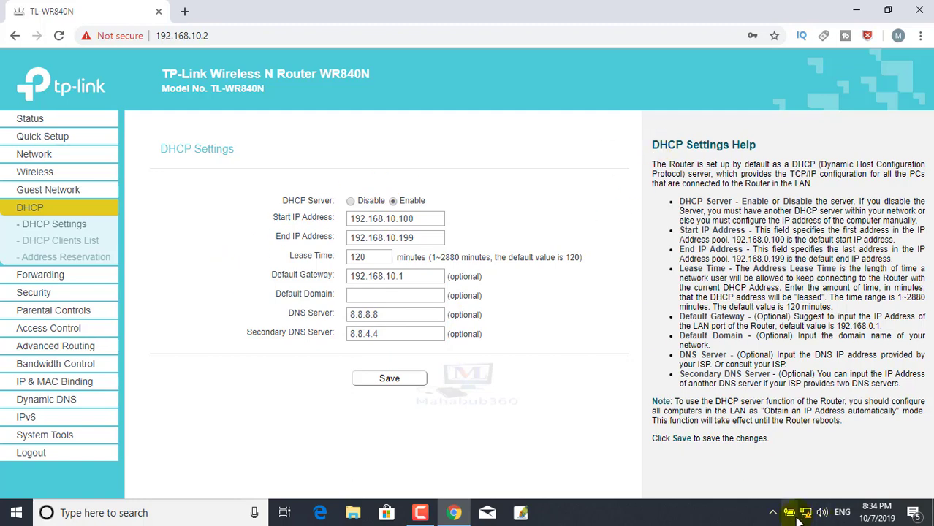
# - Connect the PC to the 'mahabub' Wi-Fi network using its security key
pyautogui.moveTo(804, 514)
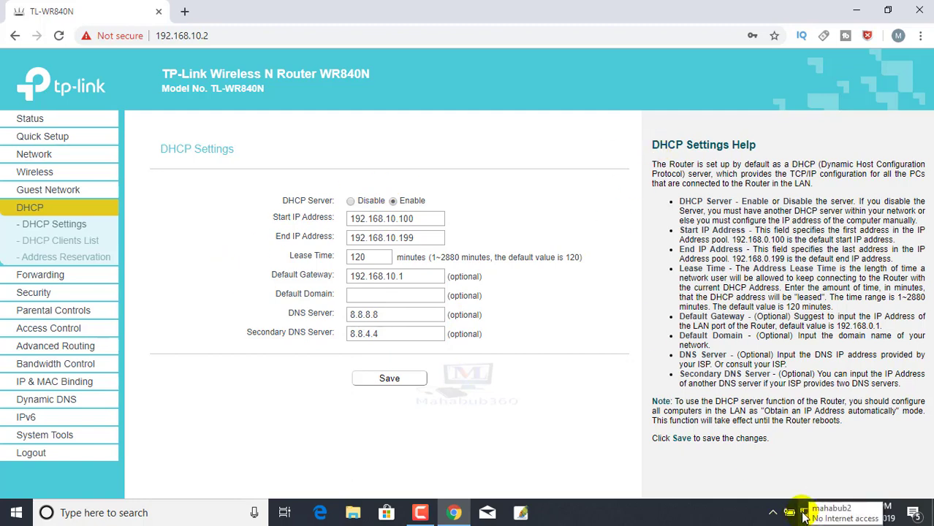
pyautogui.click(804, 514)
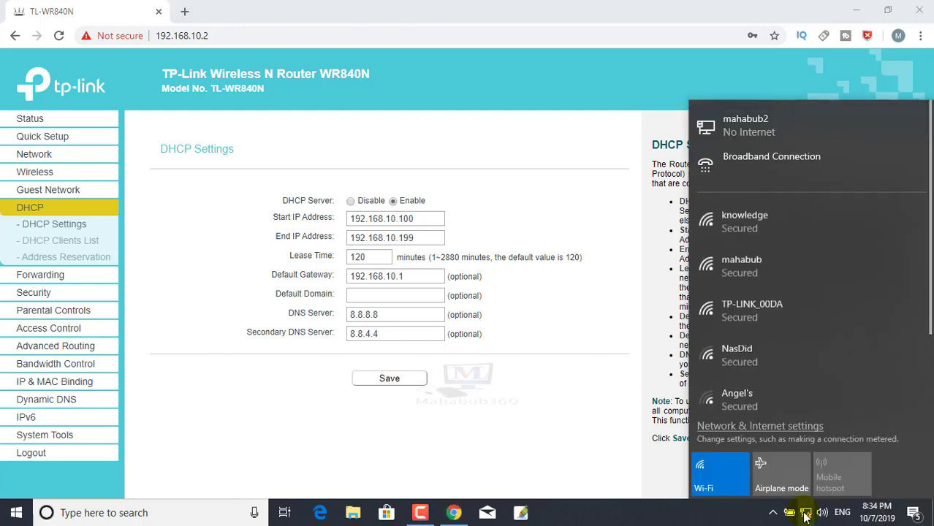
pyautogui.click(738, 273)
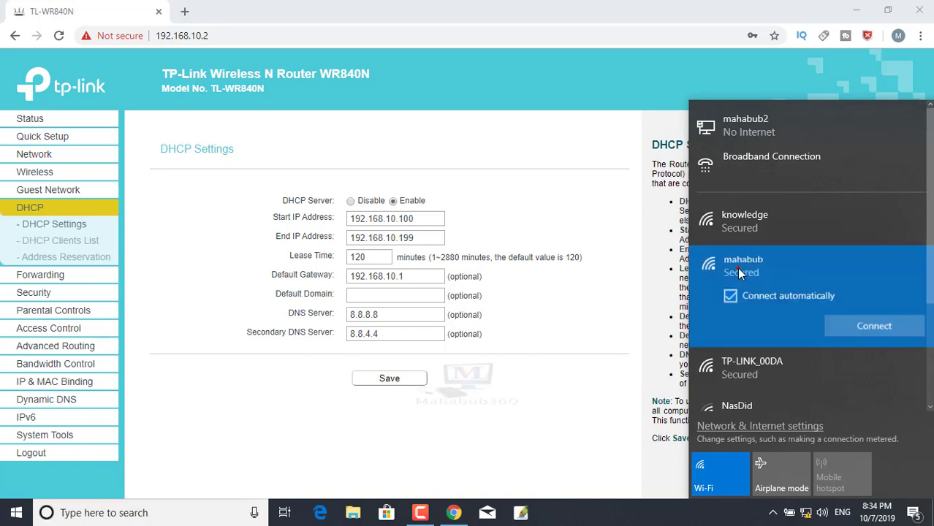
pyautogui.click(842, 329)
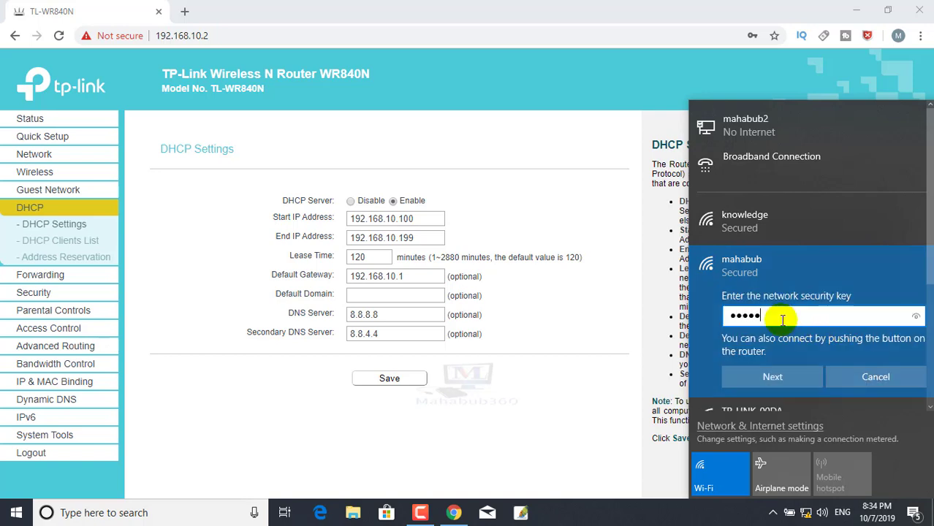
pyautogui.write('•')
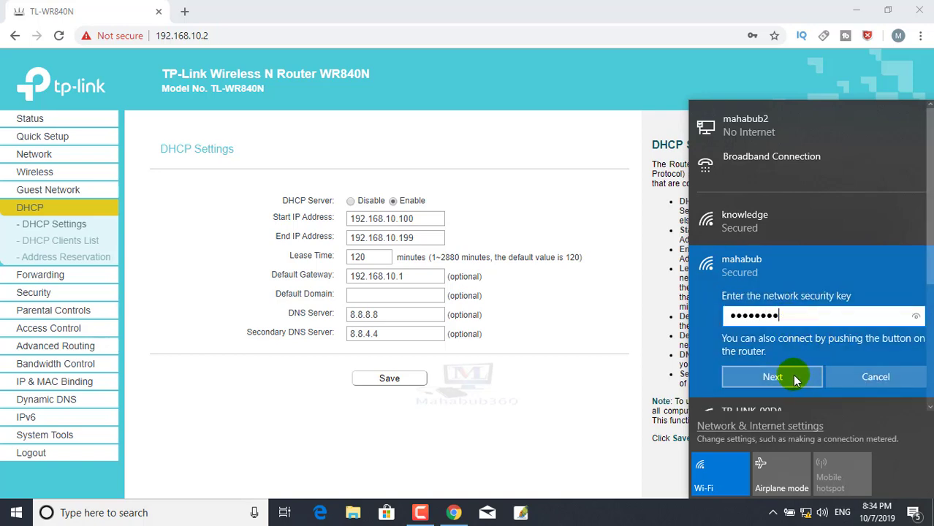
pyautogui.click(775, 377)
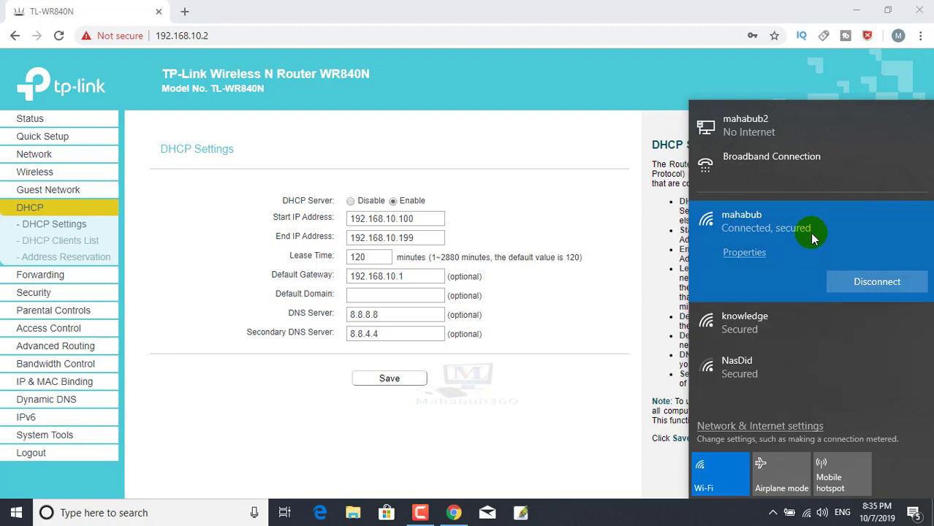
pyautogui.click(184, 11)
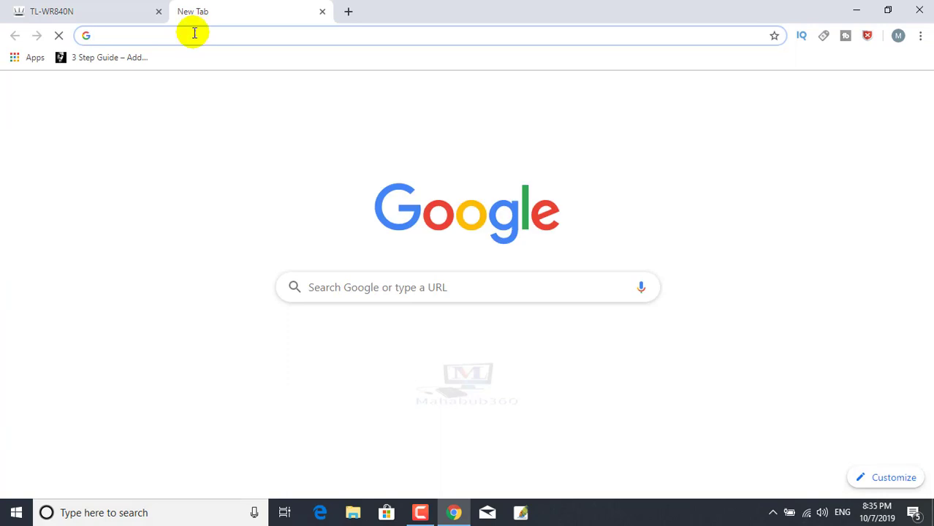
# - Search Google for 'google' in the new tab, then open Network & Internet settings
pyautogui.write('go')
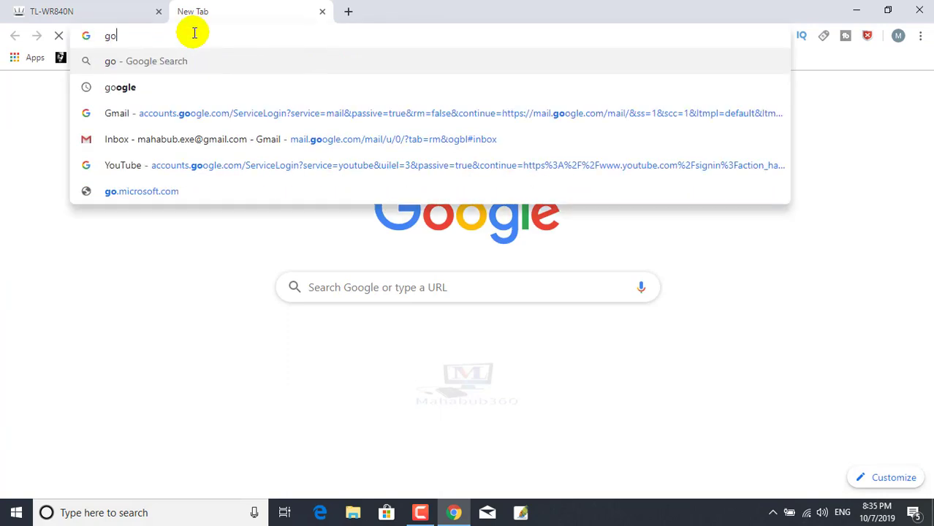
pyautogui.press('Down')
pyautogui.press('Return')
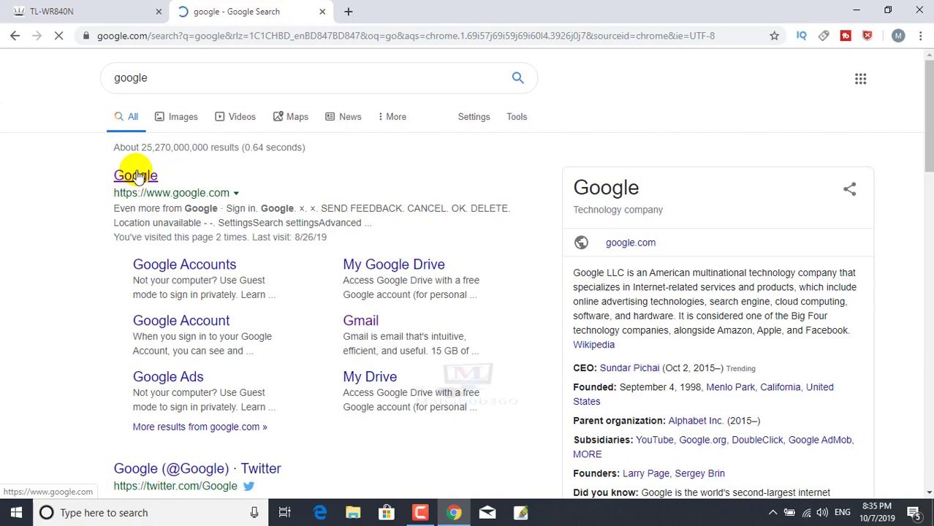
pyautogui.rightClick(807, 512)
pyautogui.click(821, 495)
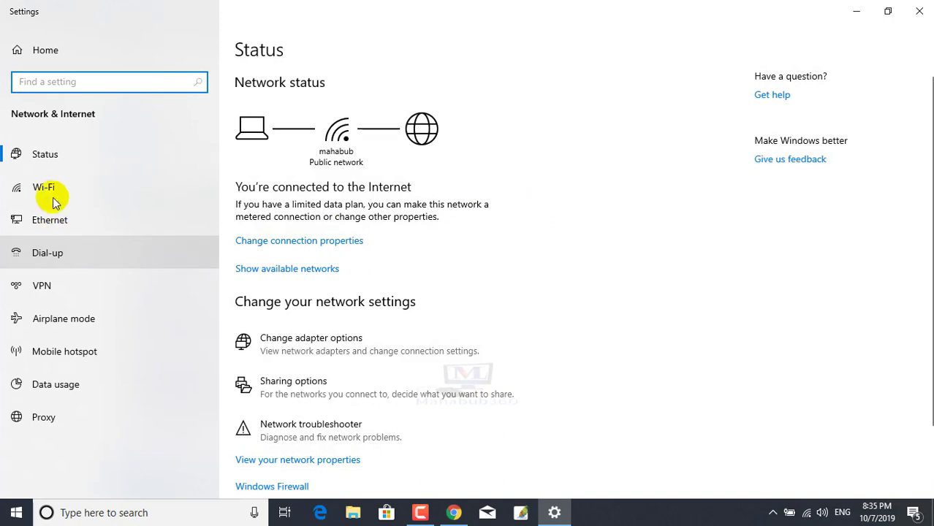
# - Check the Wi-Fi adapter details: IPv4 192.168.10.102, DHCP server 192.168.10.2, DNS 8.8.8.8
pyautogui.click(22, 219)
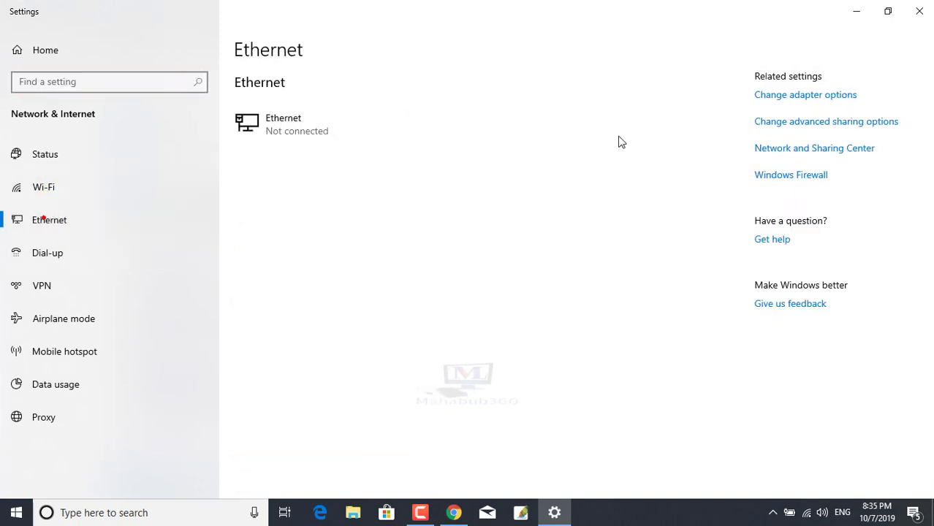
pyautogui.click(798, 95)
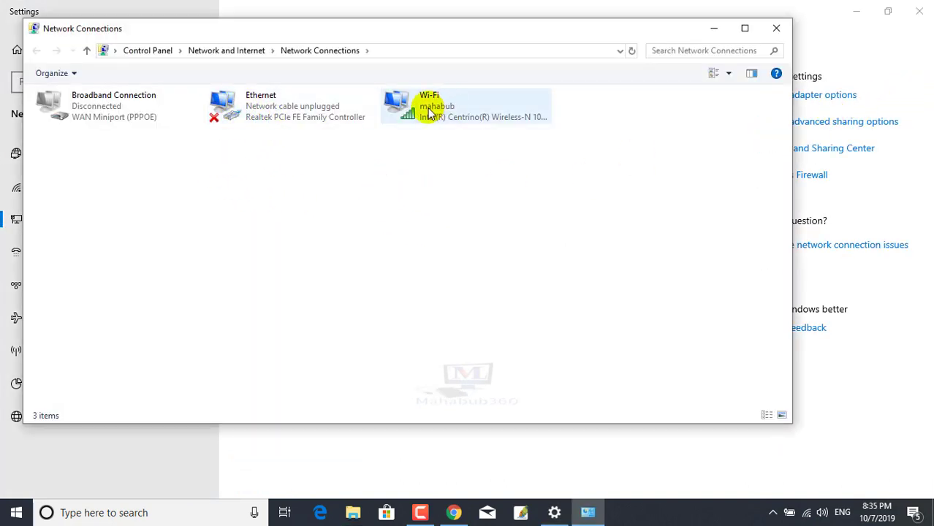
pyautogui.rightClick(428, 114)
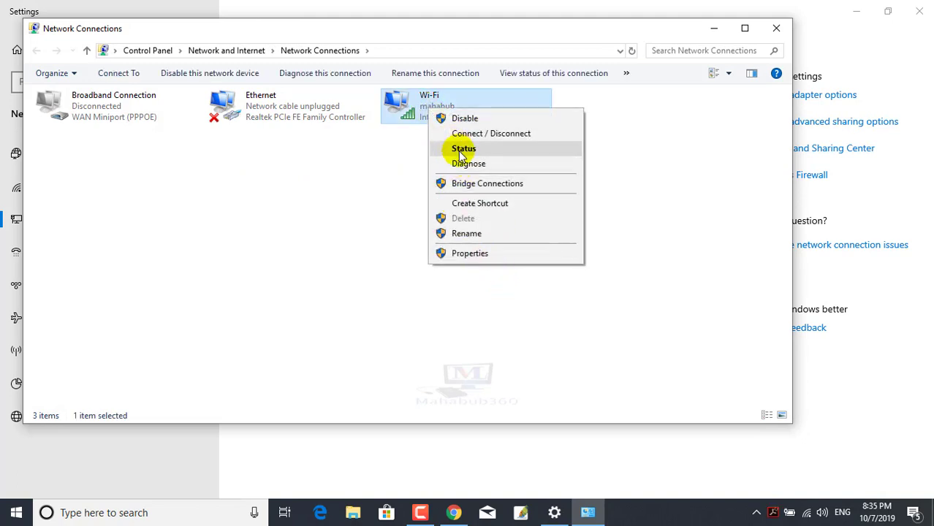
pyautogui.click(460, 149)
pyautogui.click(387, 271)
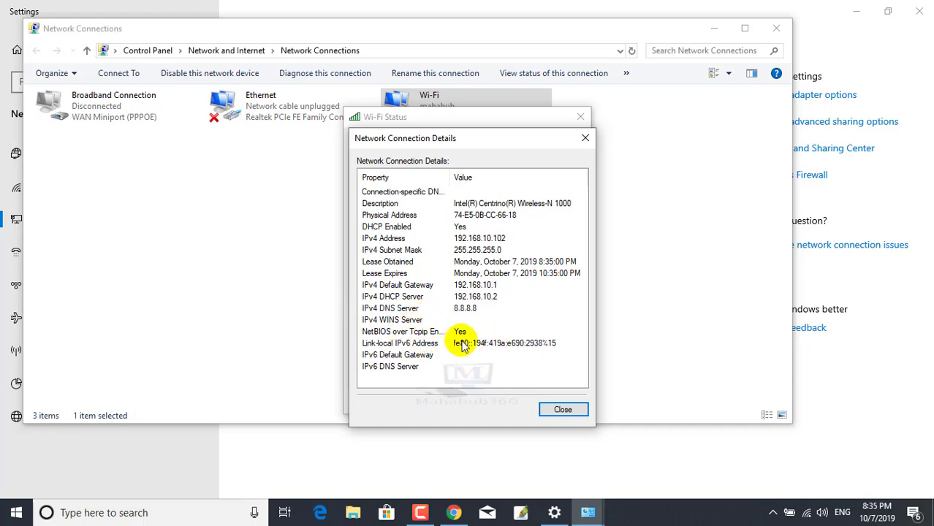
pyautogui.click(562, 409)
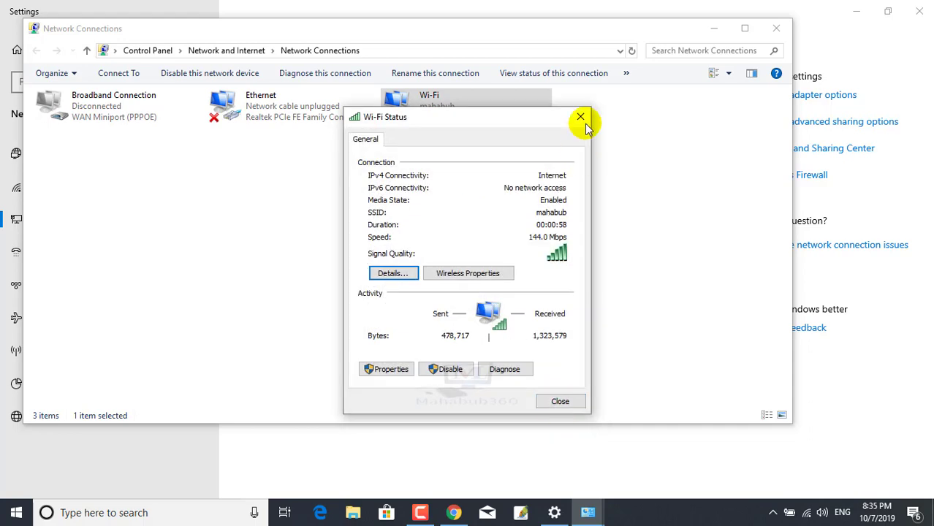
pyautogui.click(580, 117)
pyautogui.click(776, 26)
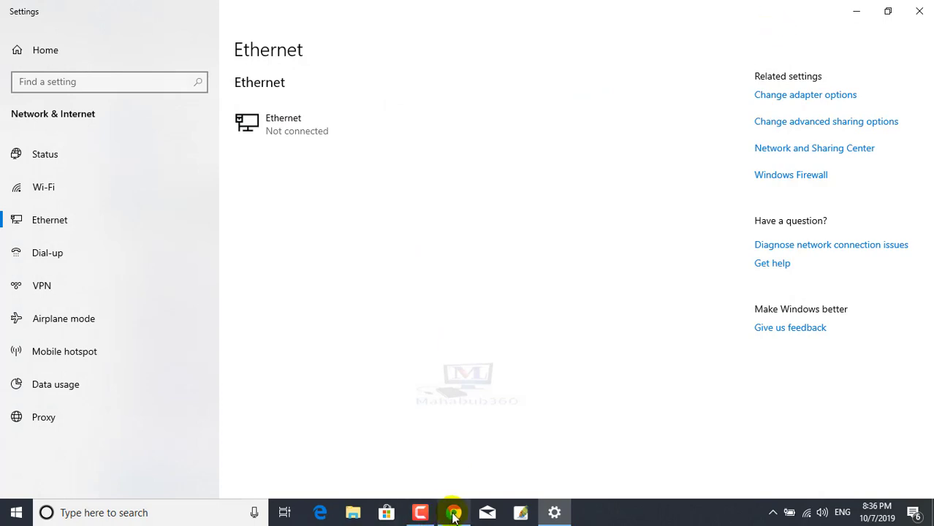
# - Open the google.com homepage from the Google search results
pyautogui.click(453, 512)
pyautogui.click(349, 12)
pyautogui.click(253, 7)
pyautogui.click(148, 177)
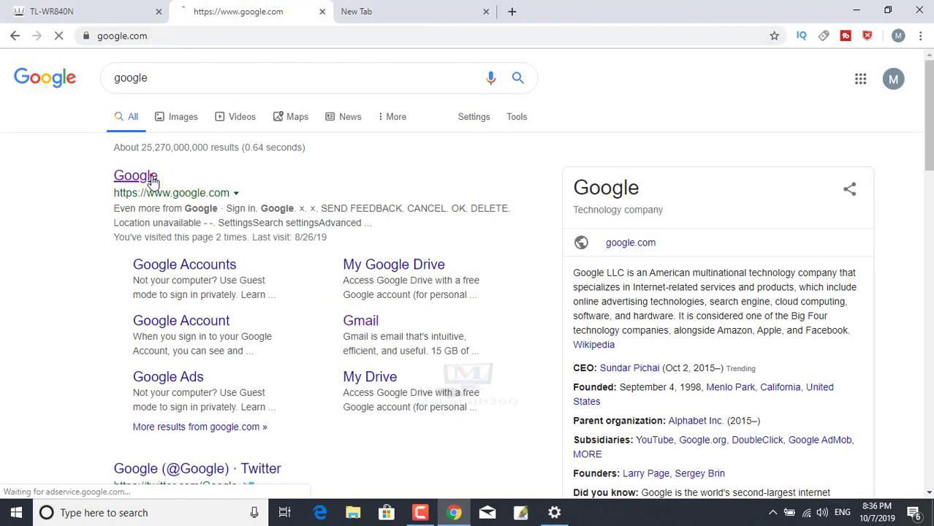
# - Load facebook.com in a new tab, then return to the router tab's Wireless page
pyautogui.click(431, 13)
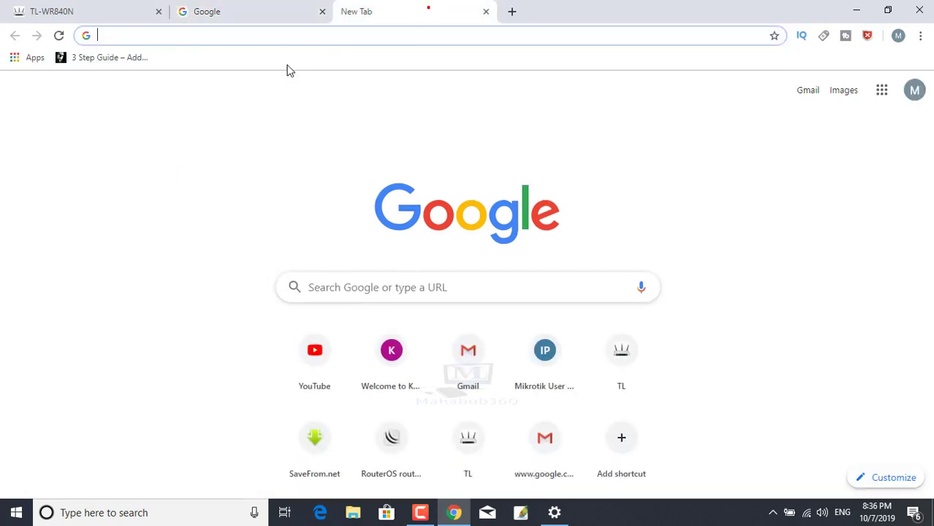
pyautogui.write('f')
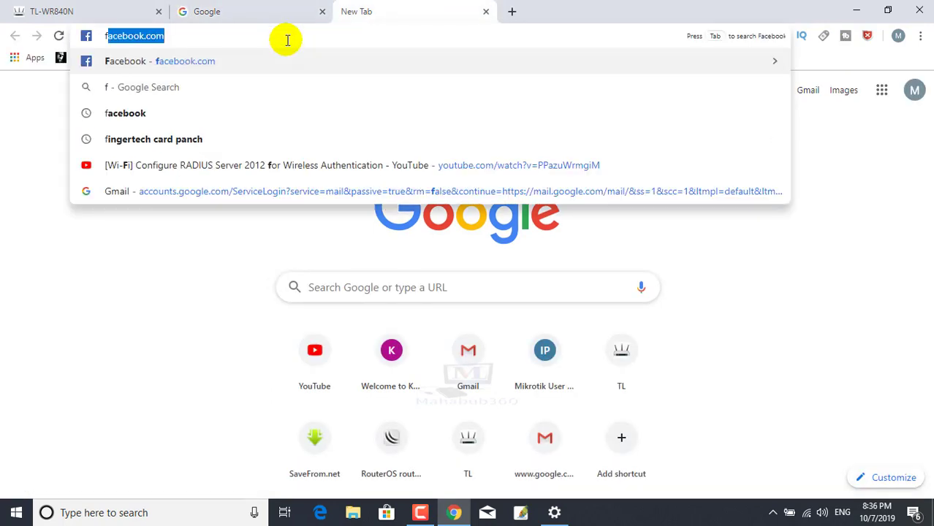
pyautogui.press('Return')
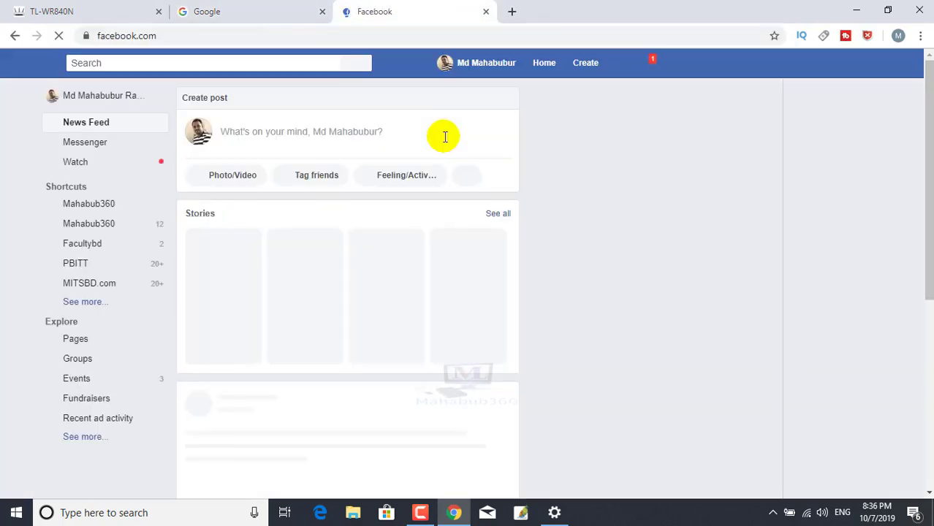
pyautogui.click(511, 11)
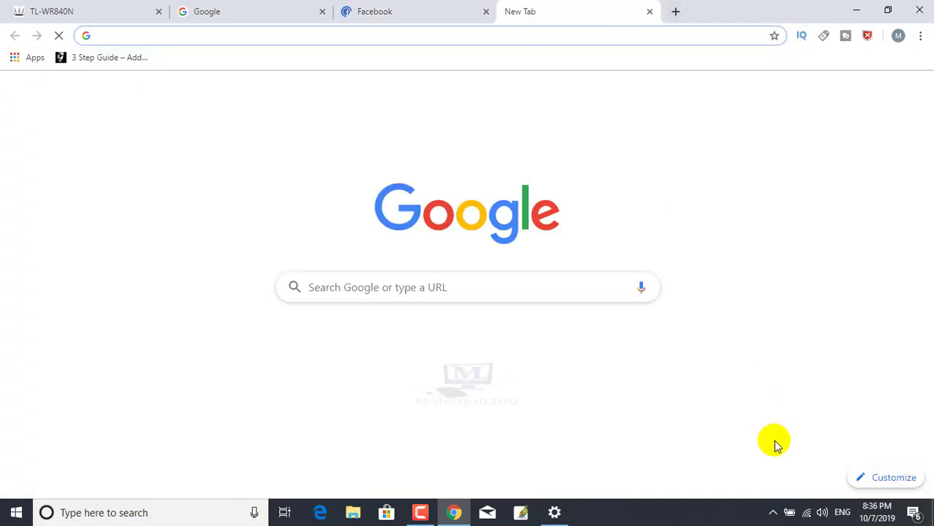
pyautogui.moveTo(809, 519)
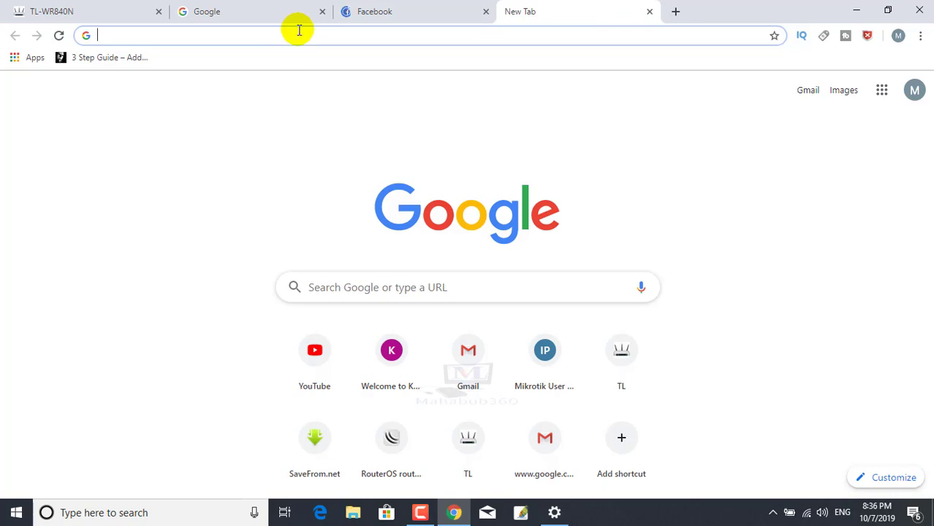
pyautogui.click(84, 11)
pyautogui.click(31, 173)
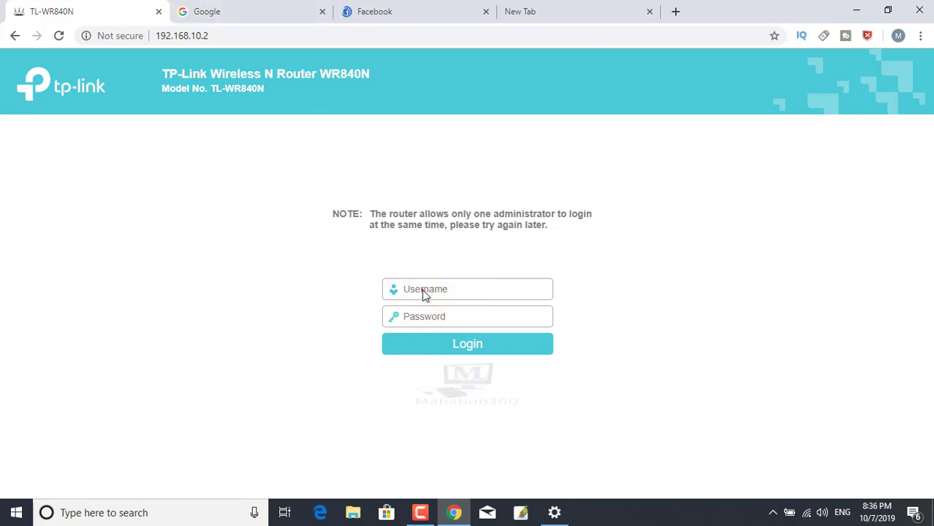
# - Reload the router page at 192.168.10.2 and sign in as administrator
pyautogui.click(237, 36)
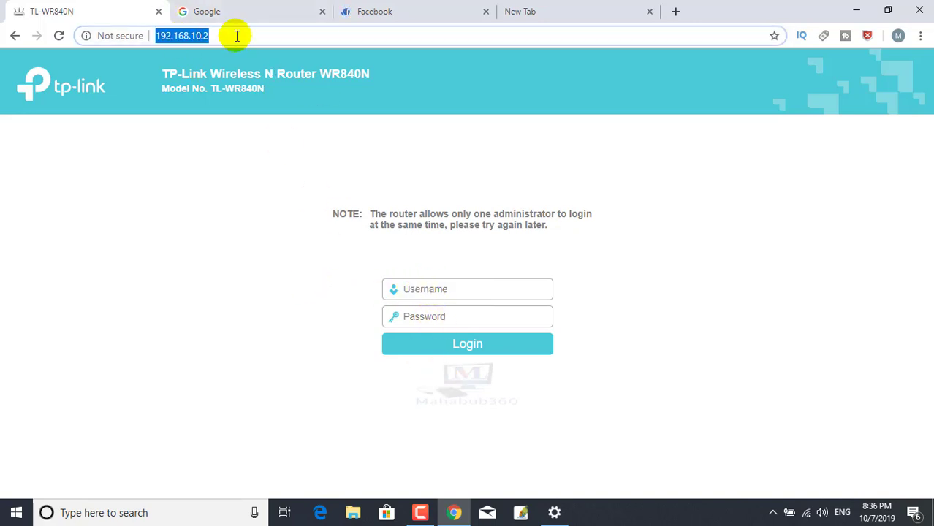
pyautogui.press('Return')
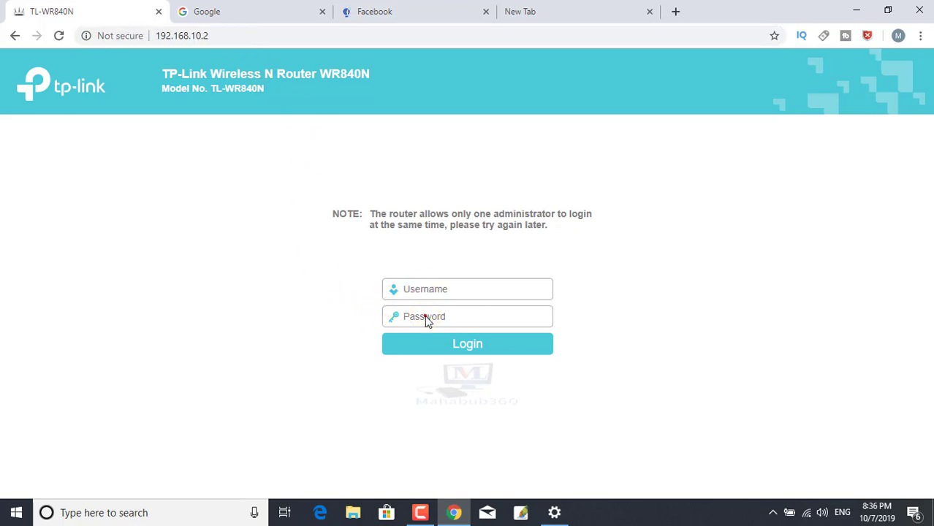
pyautogui.click(219, 37)
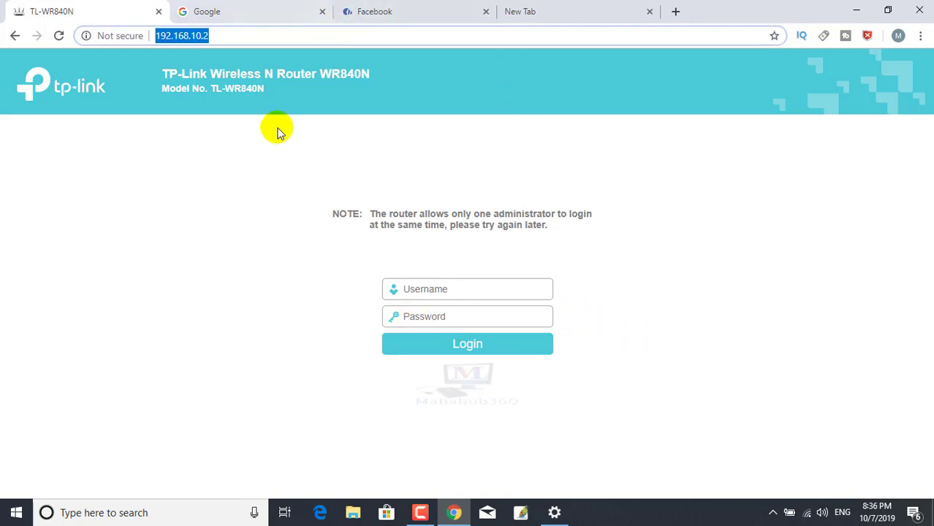
pyautogui.click(432, 291)
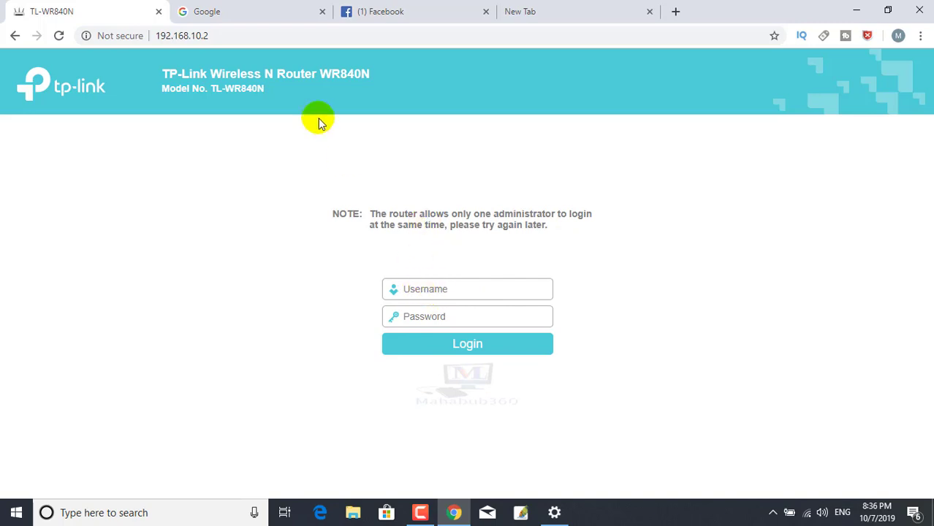
pyautogui.click(245, 37)
pyautogui.press('Return')
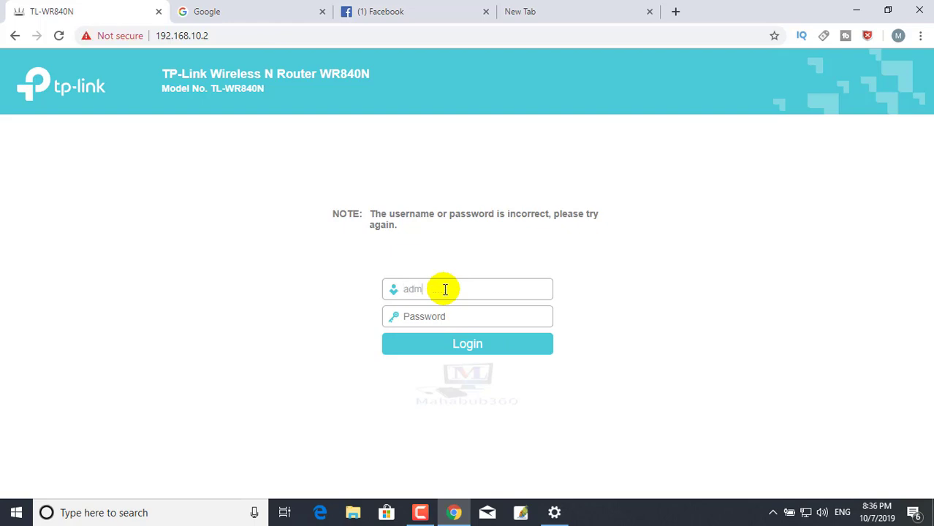
pyautogui.press('Return')
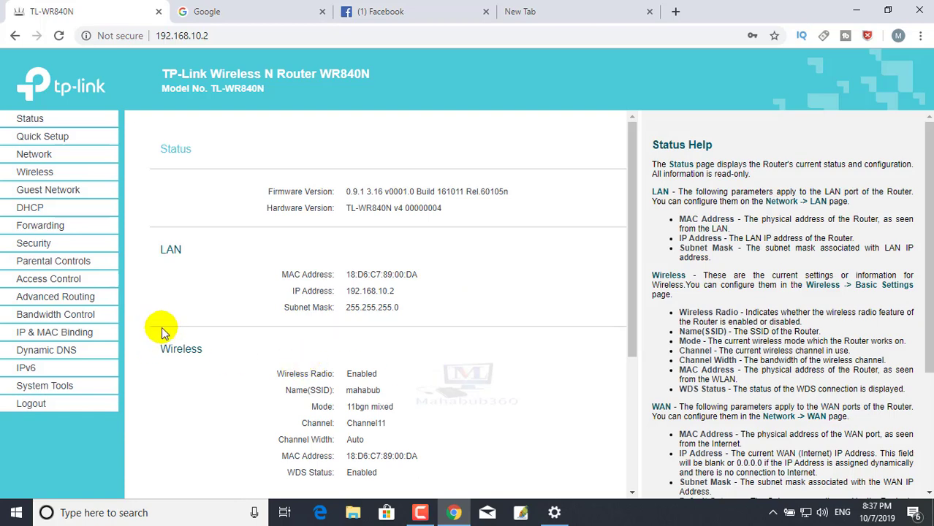
# - Confirm the WDS bridge to 'knowledge' on the Wireless page, then minimise Chrome
pyautogui.click(53, 178)
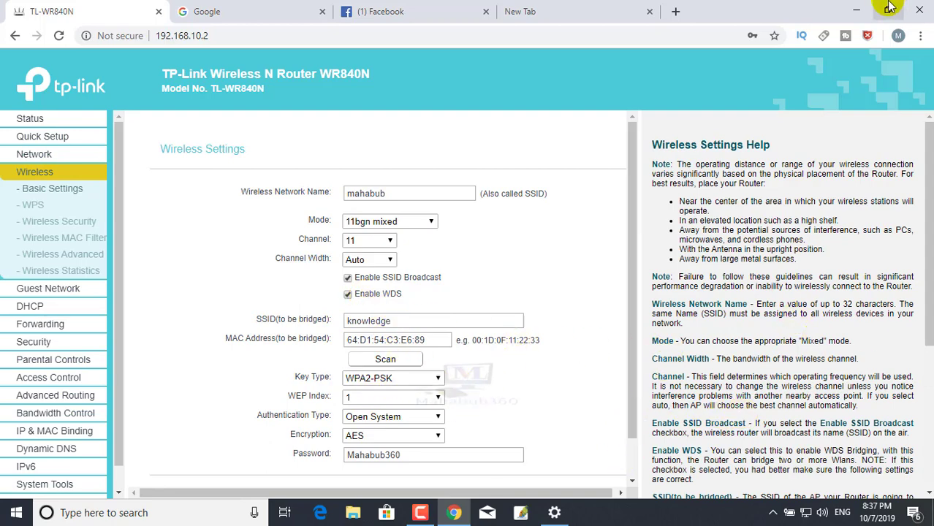
pyautogui.click(546, 11)
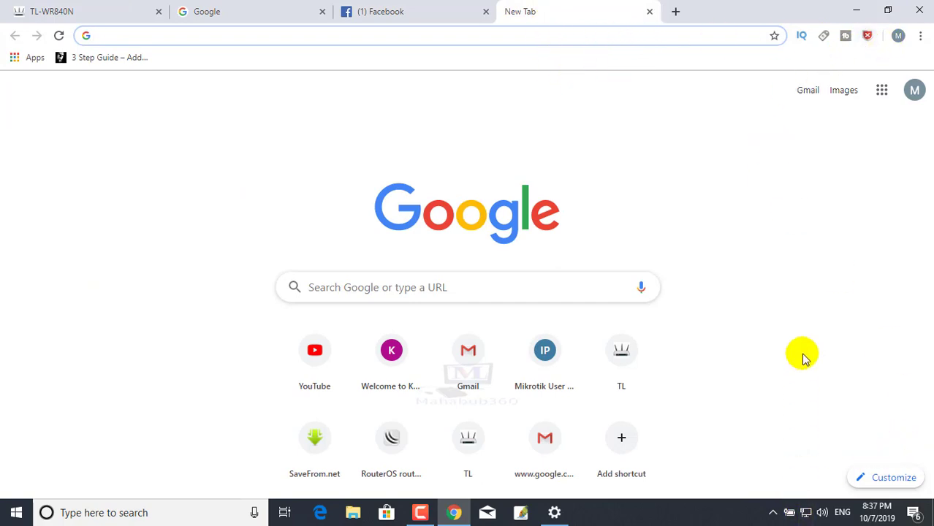
pyautogui.click(859, 12)
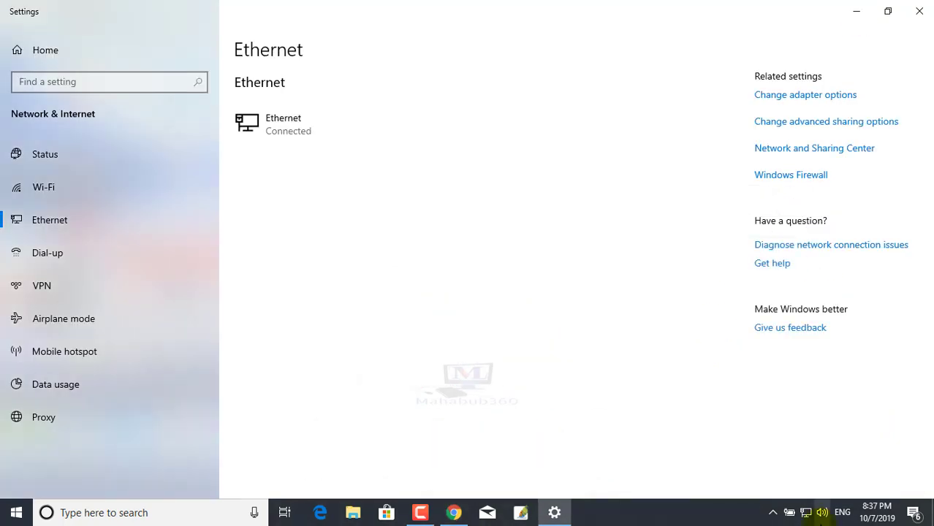
# - Open the Ethernet settings and view the 'RADIUAS 2' connection profile
pyautogui.rightClick(808, 517)
pyautogui.click(813, 497)
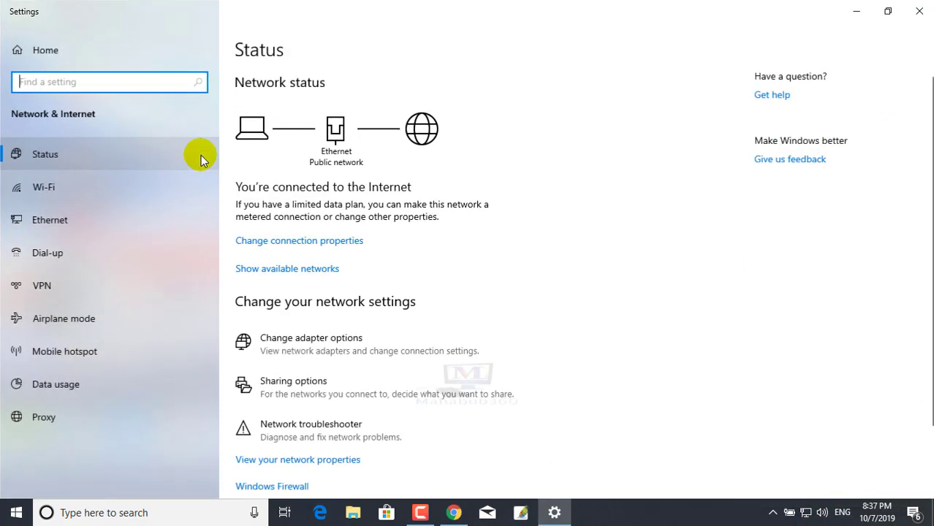
pyautogui.click(46, 226)
pyautogui.click(263, 118)
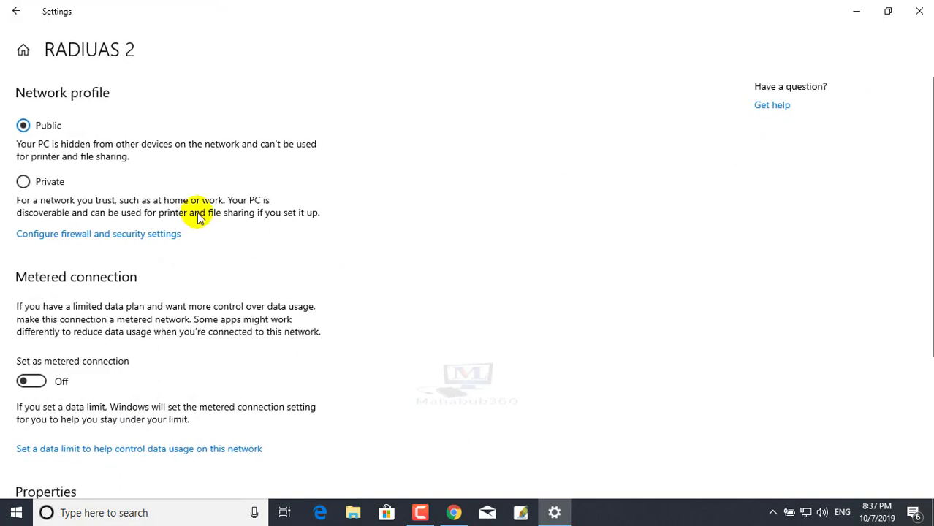
pyautogui.click(16, 12)
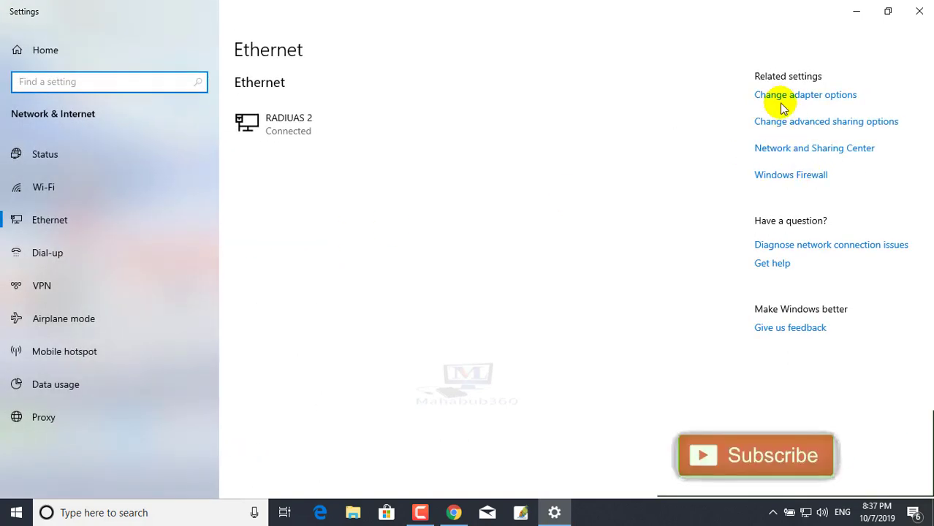
# - Verify the Ethernet adapter got 192.168.10.100 from DHCP server 192.168.10.2, then return to Chrome
pyautogui.click(782, 100)
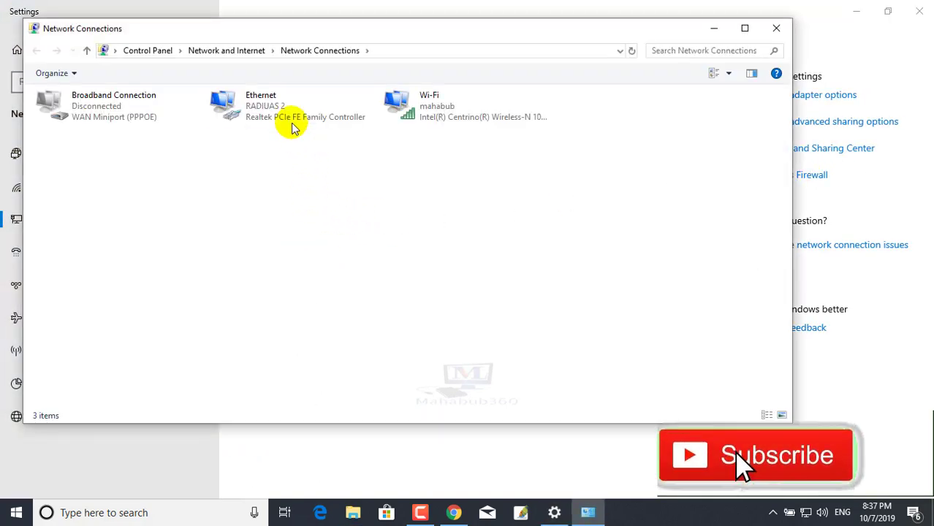
pyautogui.doubleClick(241, 106)
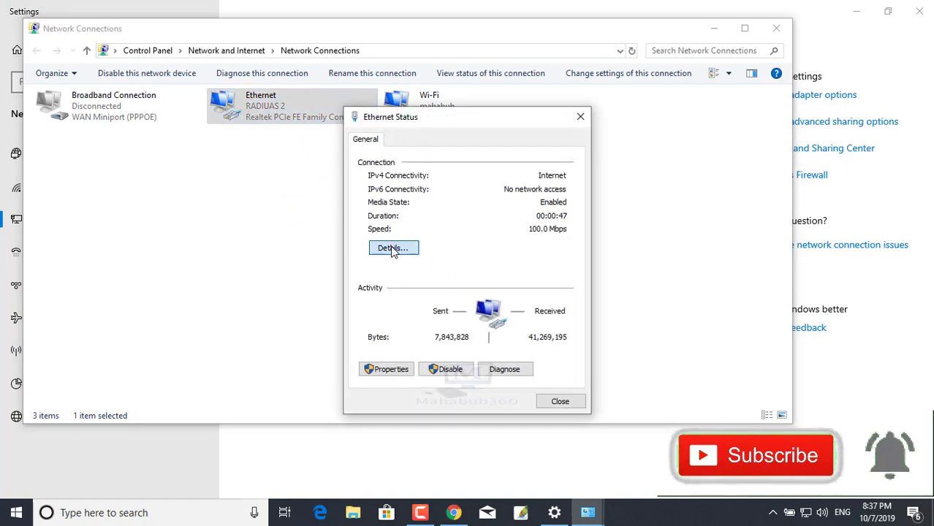
pyautogui.click(393, 249)
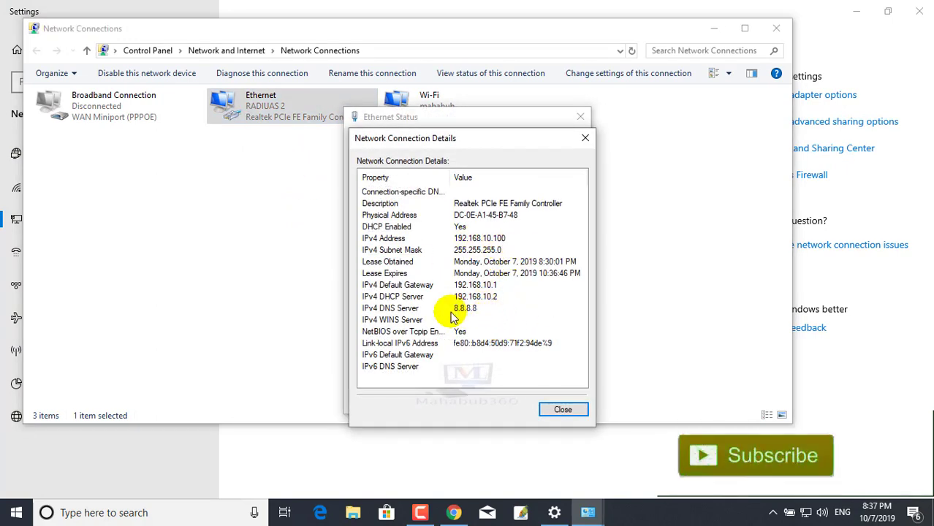
pyautogui.click(563, 410)
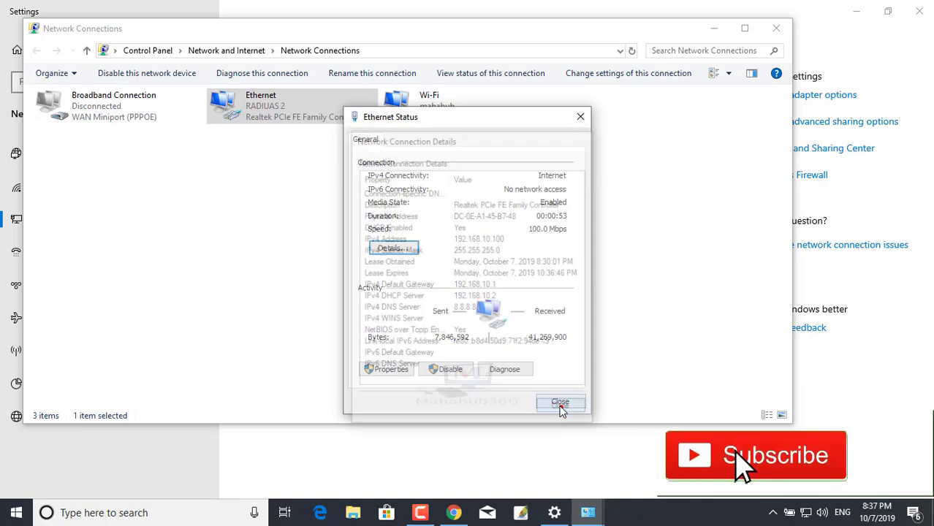
pyautogui.click(555, 404)
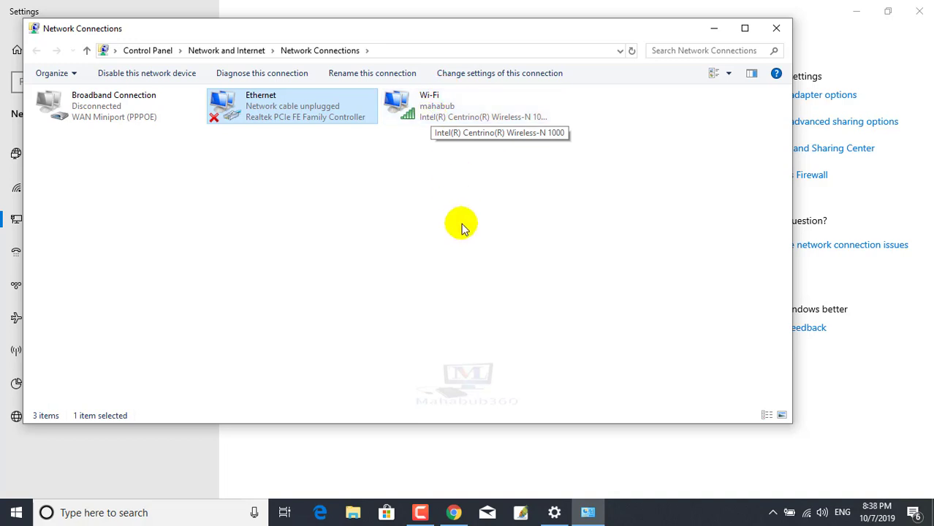
pyautogui.moveTo(451, 517)
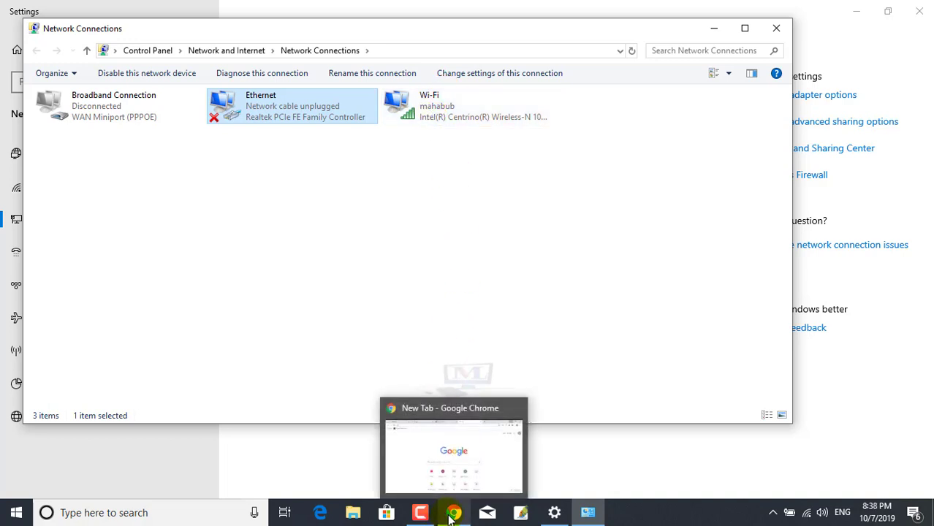
pyautogui.click(530, 188)
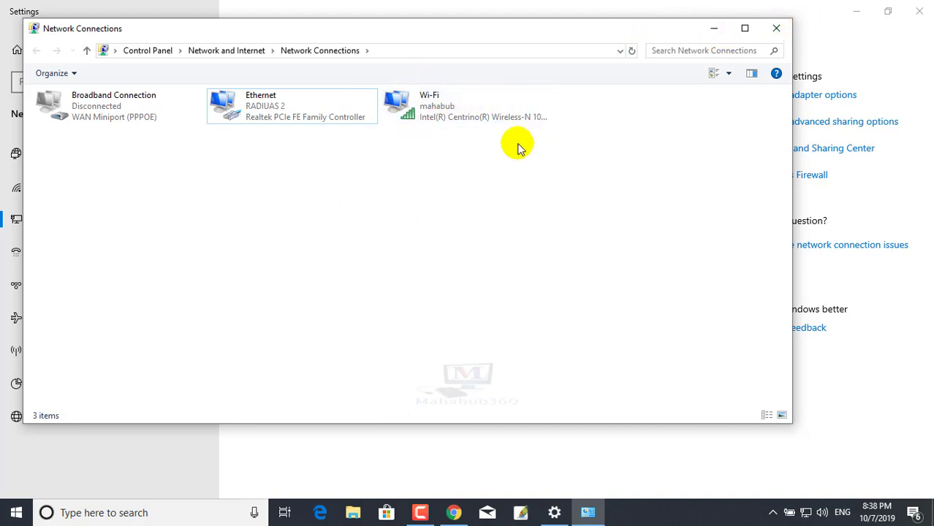
pyautogui.click(454, 513)
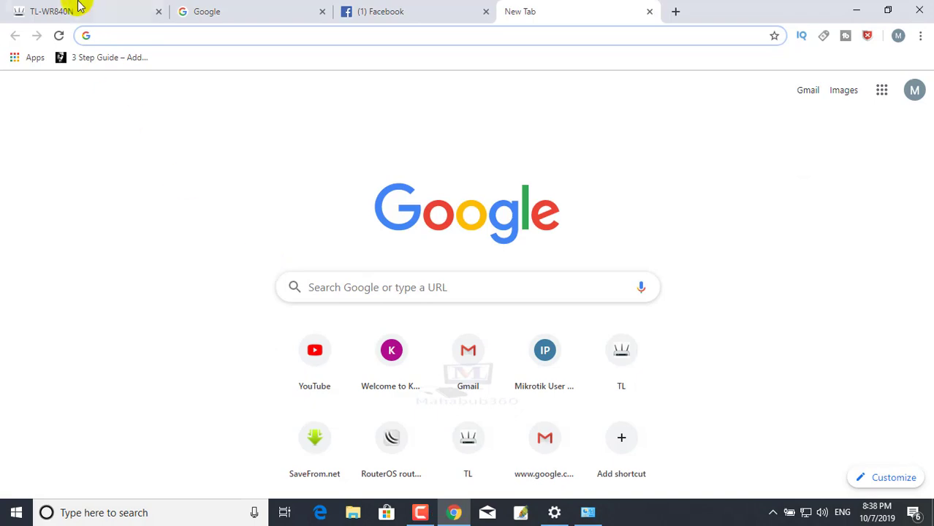
# - Scan for access points and confirm 'knowledge' shows signal 100 on channel 11
pyautogui.click(70, 12)
pyautogui.scroll(-1, 431, 354)
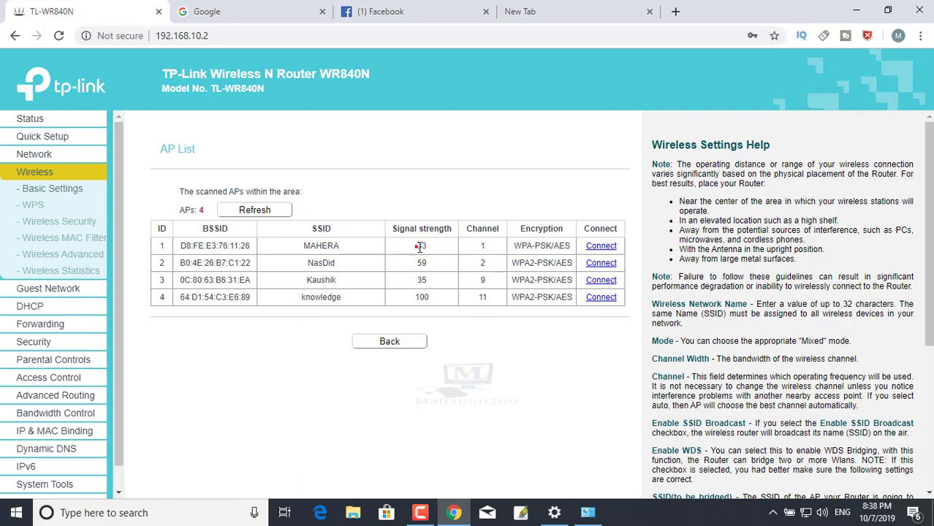
pyautogui.tripleClick(301, 300)
pyautogui.click(396, 254)
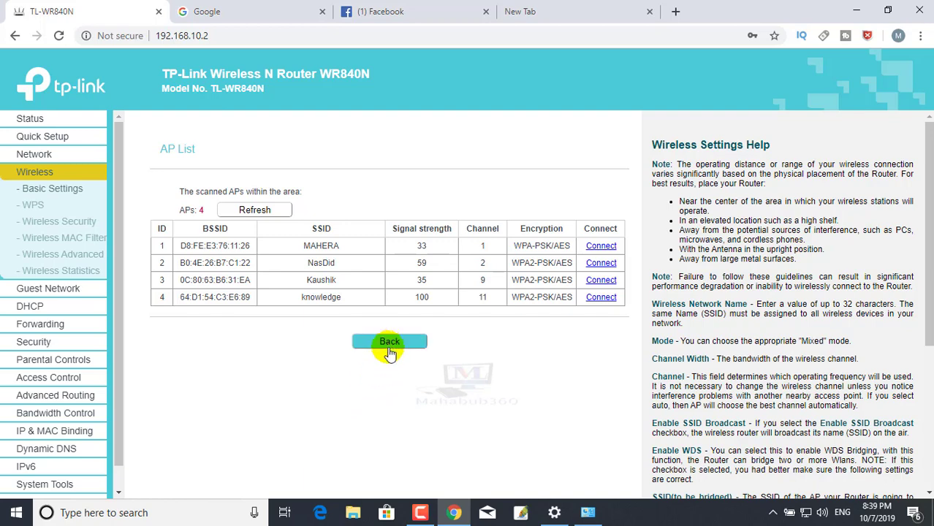
pyautogui.click(805, 517)
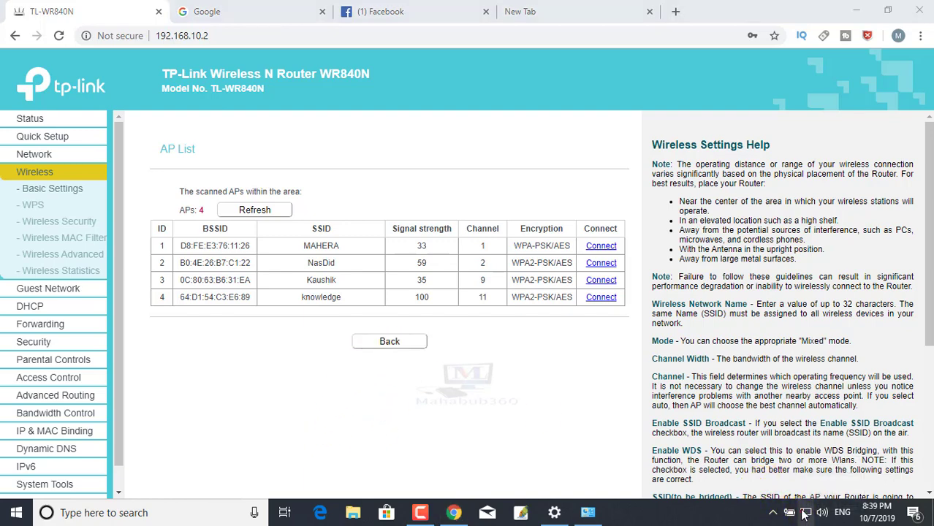
# - Confirm the PC is connected to the 'mahabub' Wi-Fi, then leave the AP List
pyautogui.click(760, 245)
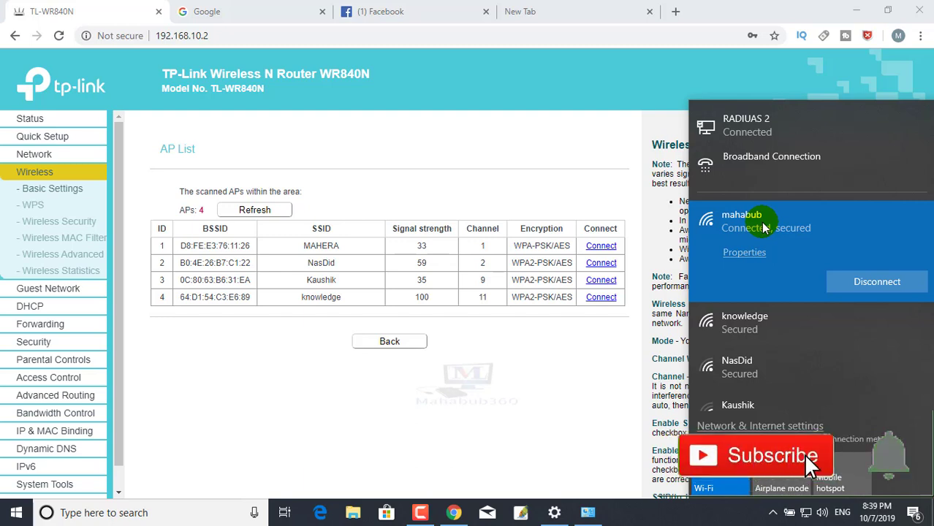
pyautogui.click(381, 168)
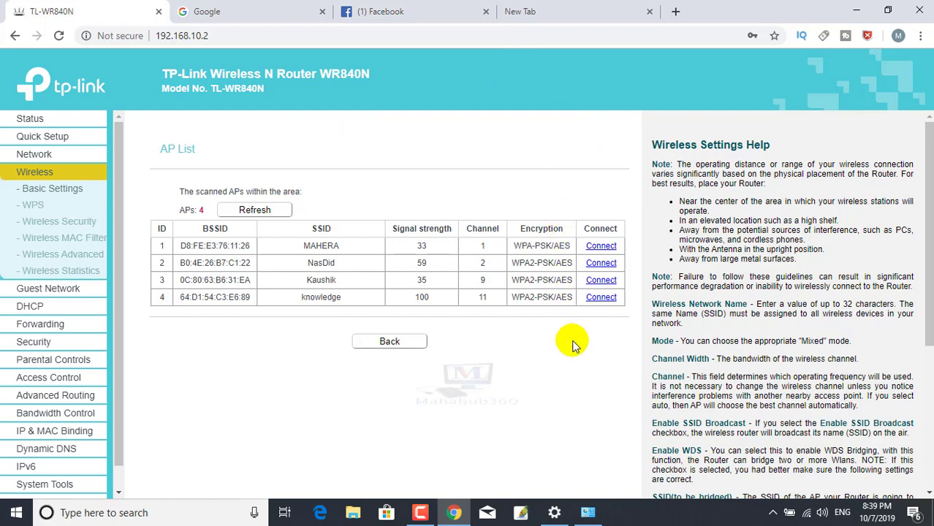
pyautogui.click(380, 351)
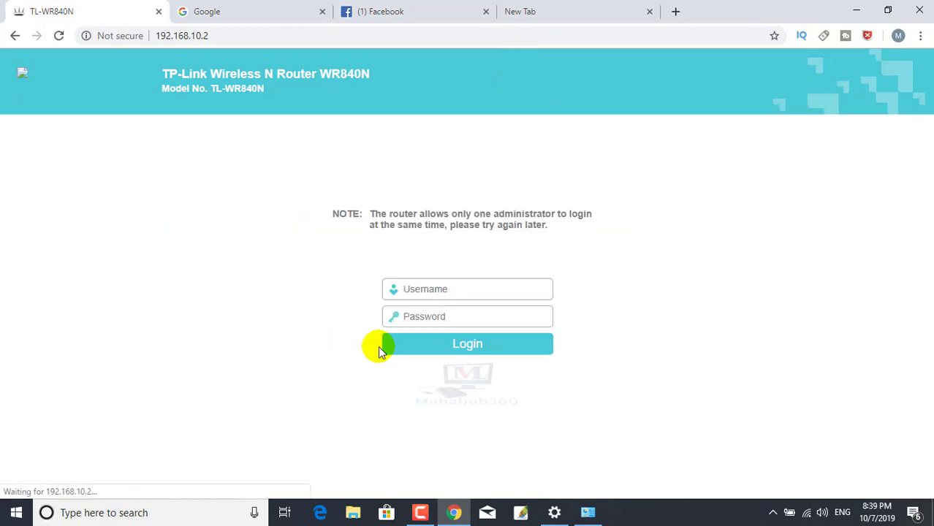